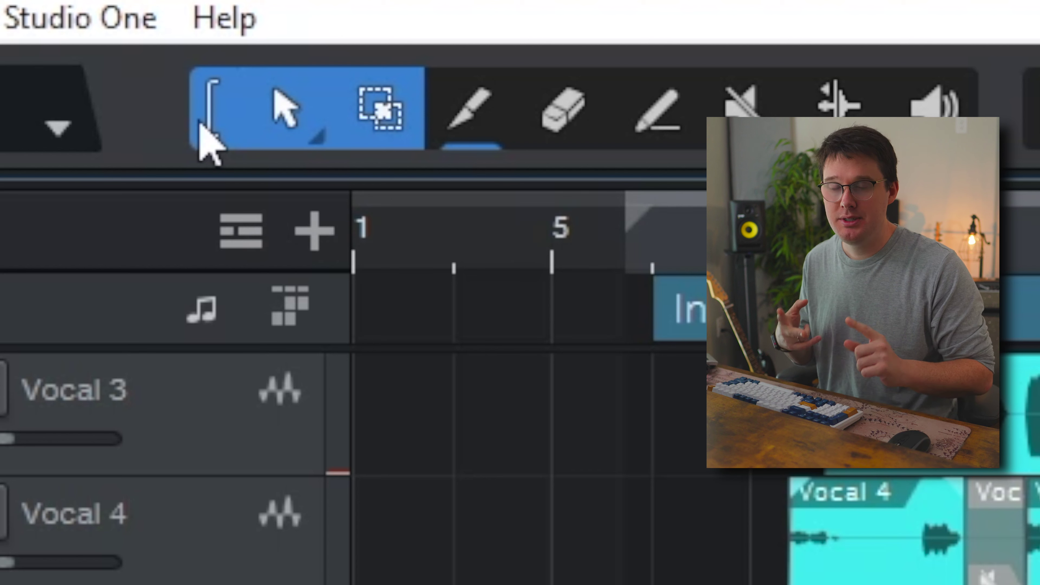
Unlink the Smart Tool bracket so only the Arrow tool stays active.
left_click(200, 122)
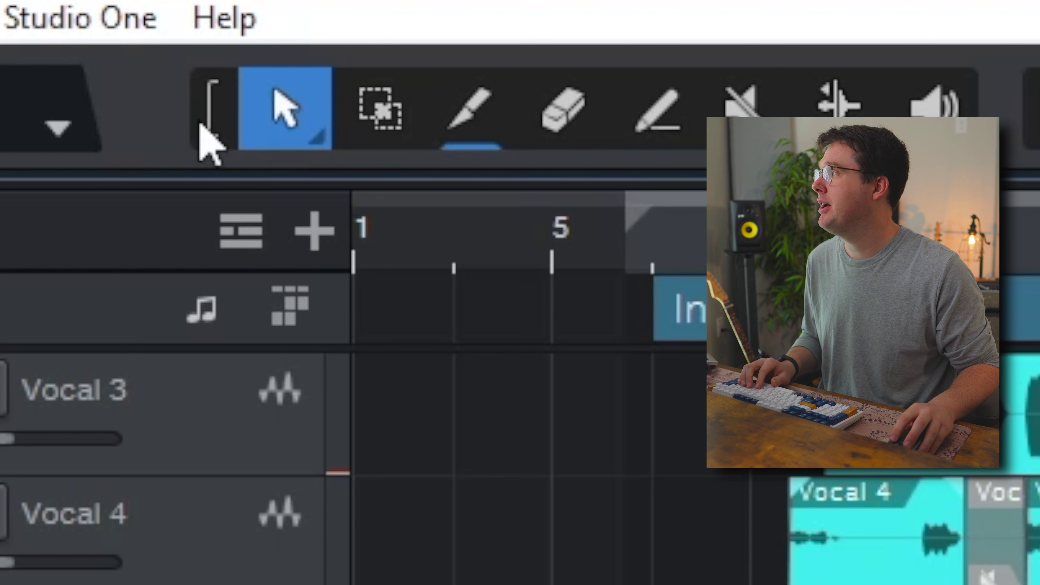
left_click(200, 123)
left_click(200, 123)
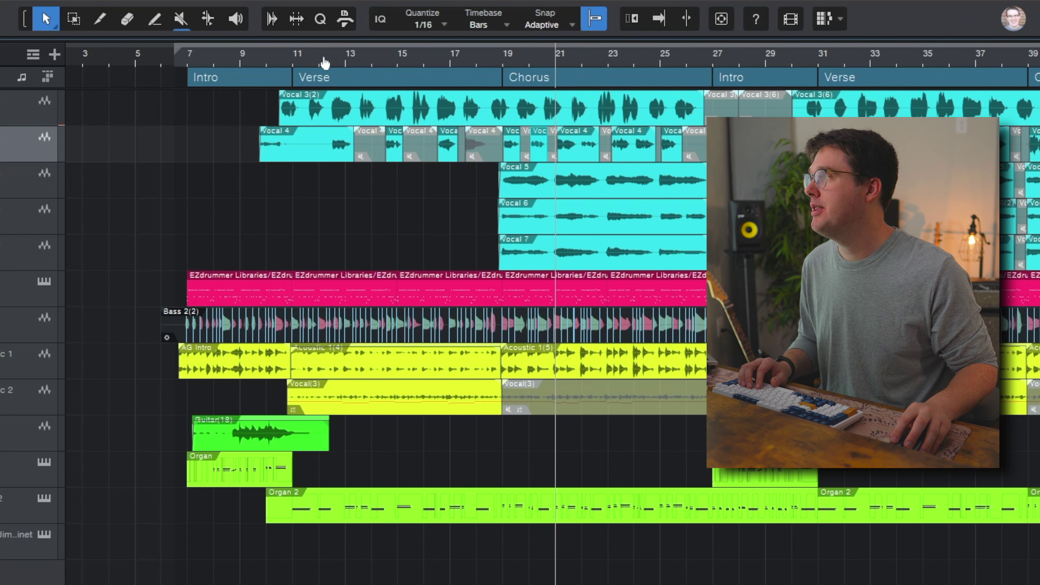
Zoom into bar 12 and trim Vocal 4's start to 12.2.4, leaving a short fade-in.
left_click_drag(325, 62, 343, 84)
mouse_move(160, 60)
left_mouse_down()
mouse_move(156, 86)
mouse_move(151, 65)
left_mouse_up()
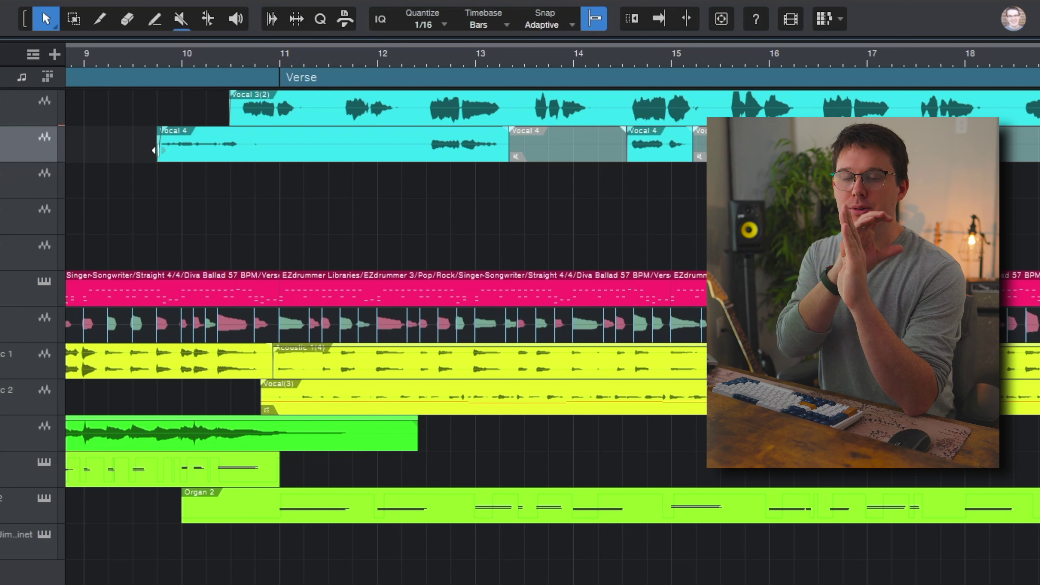
left_click_drag(154, 151, 445, 173)
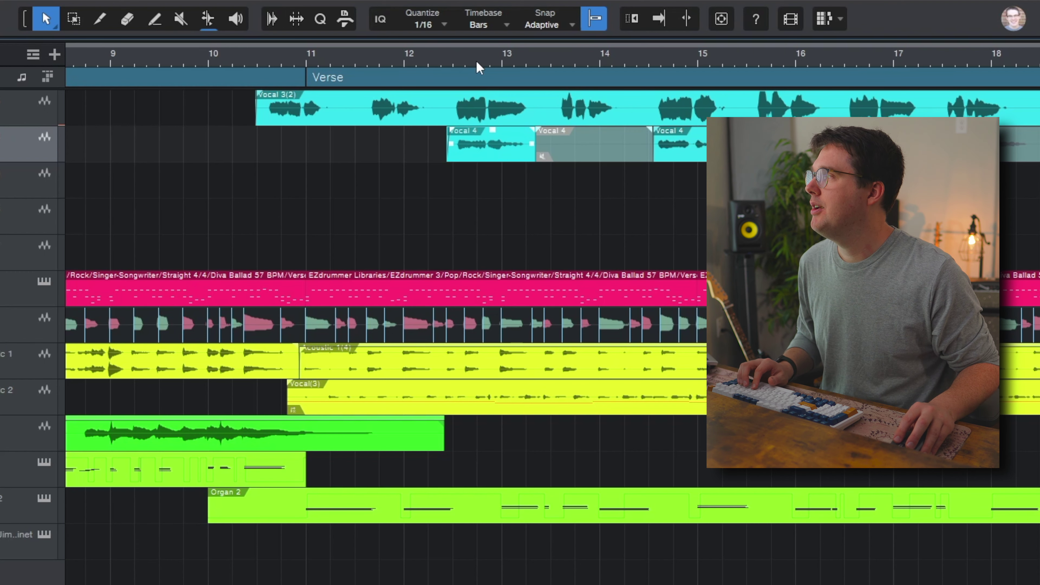
left_click_drag(477, 61, 482, 111)
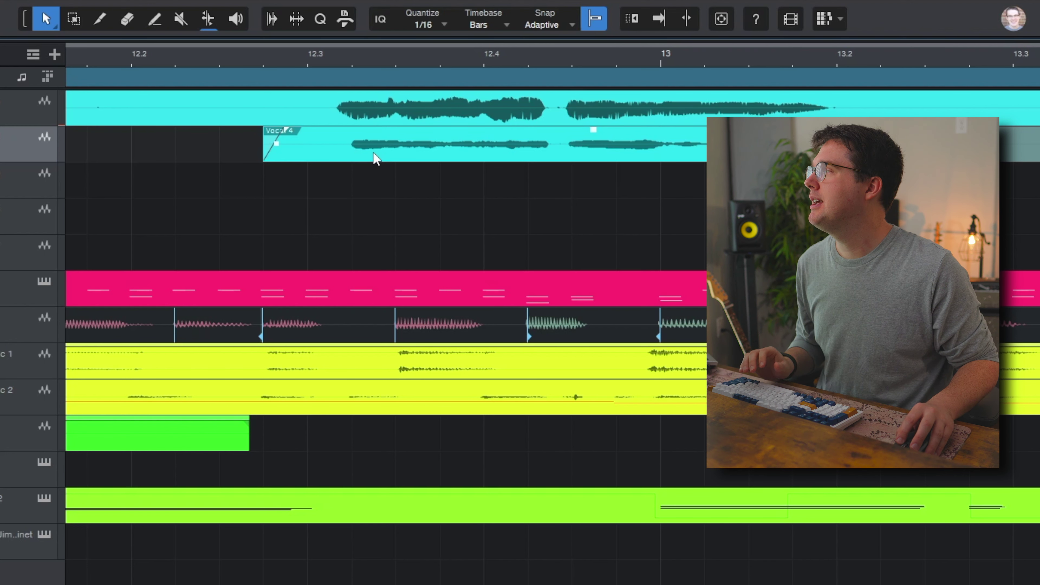
Try moving Vocal 4 earlier and later, then undo back to its full-length event.
left_click_drag(373, 158, 346, 162)
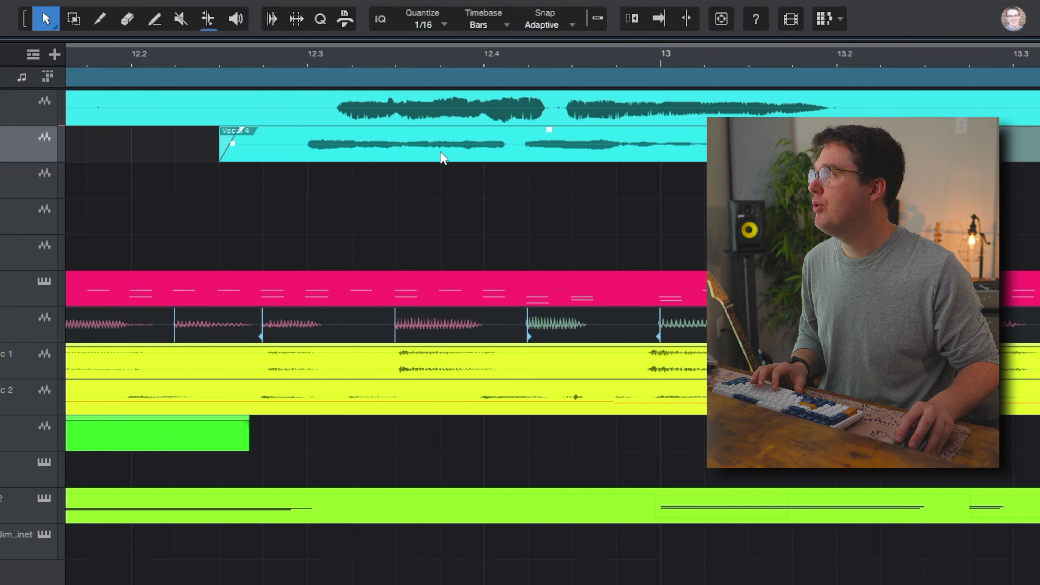
left_click_drag(439, 158, 458, 173)
key("alt+Right")
key("ctrl+z")
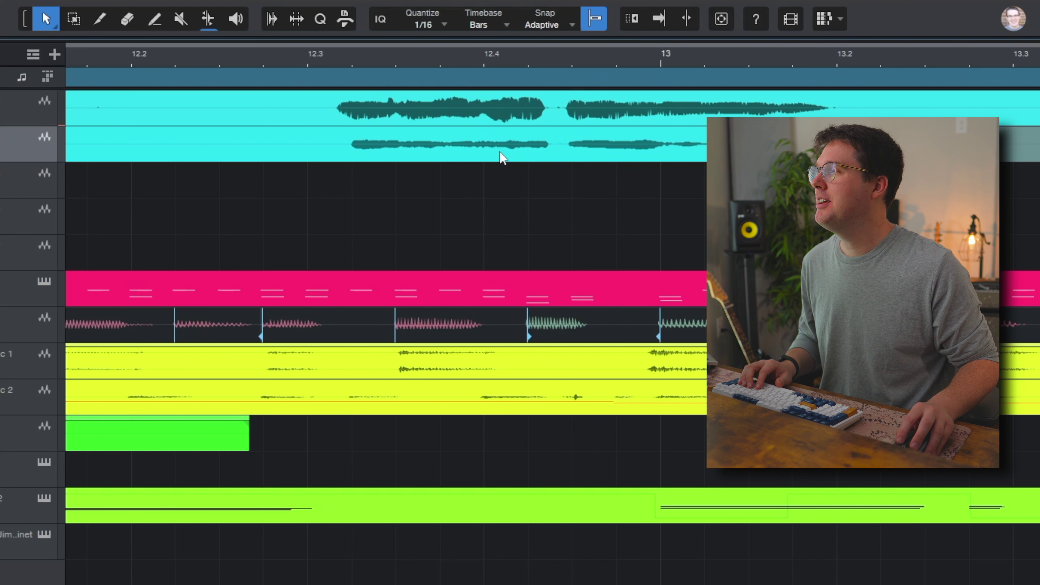
Slip Vocal 4's audio slightly earlier within its event, aligned under Vocal 3(2) near 12.3.
mouse_move(499, 157)
left_mouse_down()
mouse_move(472, 158)
mouse_move(485, 156)
left_mouse_up()
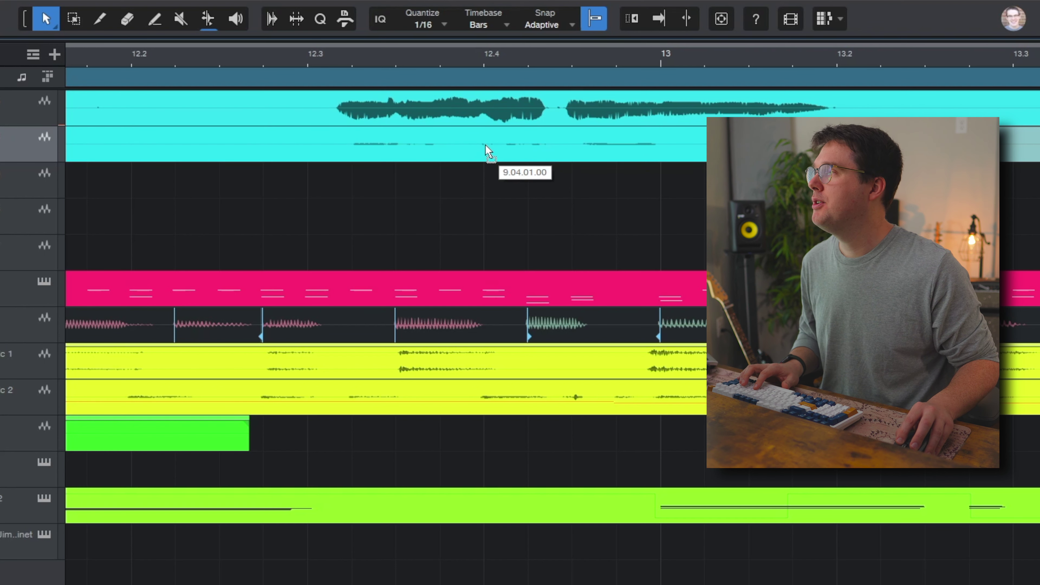
left_click_drag(486, 148, 482, 149)
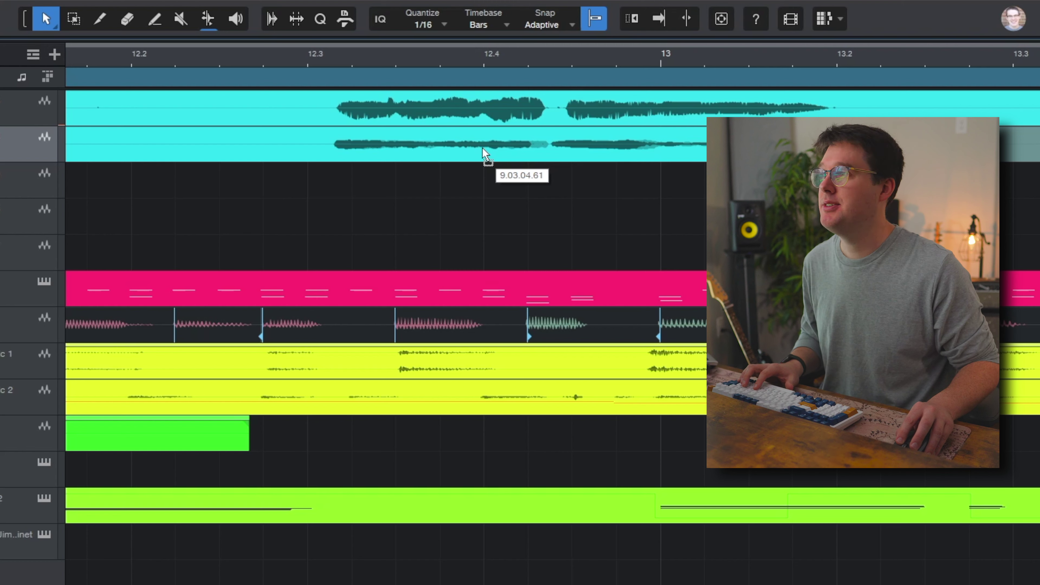
left_click_drag(484, 150, 488, 158)
left_click_drag(451, 57, 429, 1)
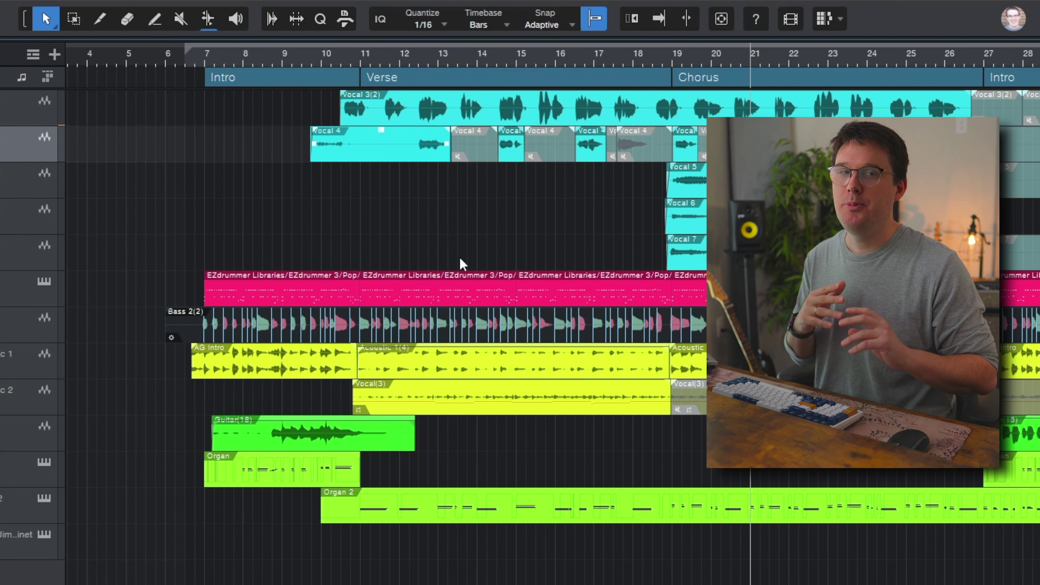
With the Range tool, delete two short slices of Vocal 4 near bar 22, then undo both.
key("2")
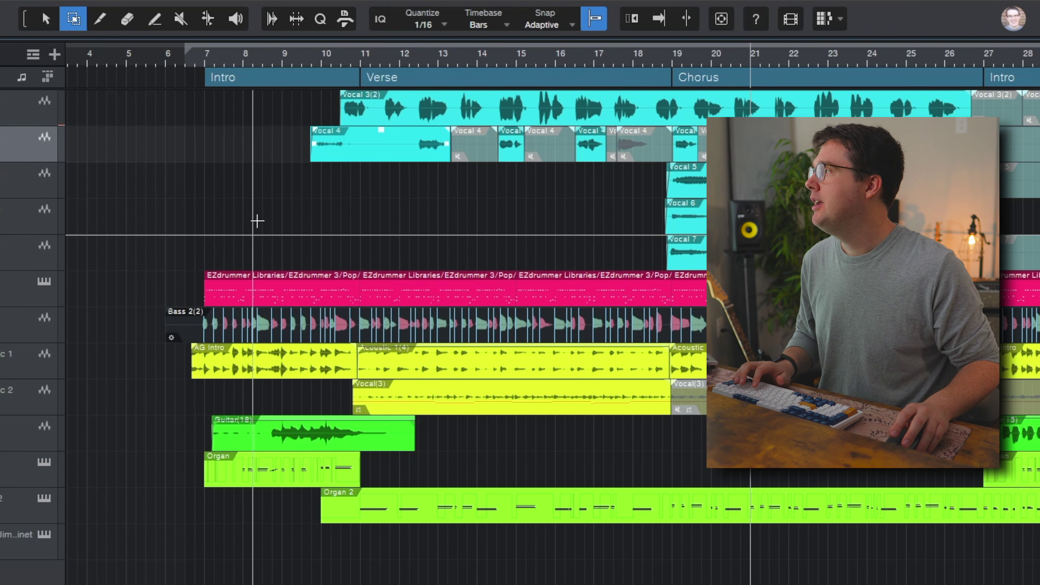
scroll(750, 57, "up", 4)
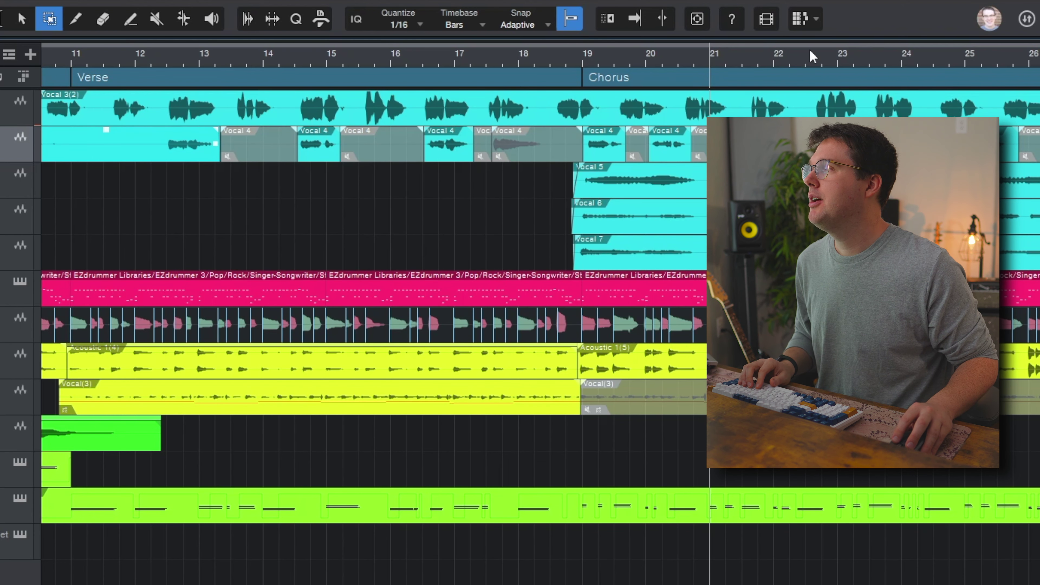
scroll(835, 57, "up", 10)
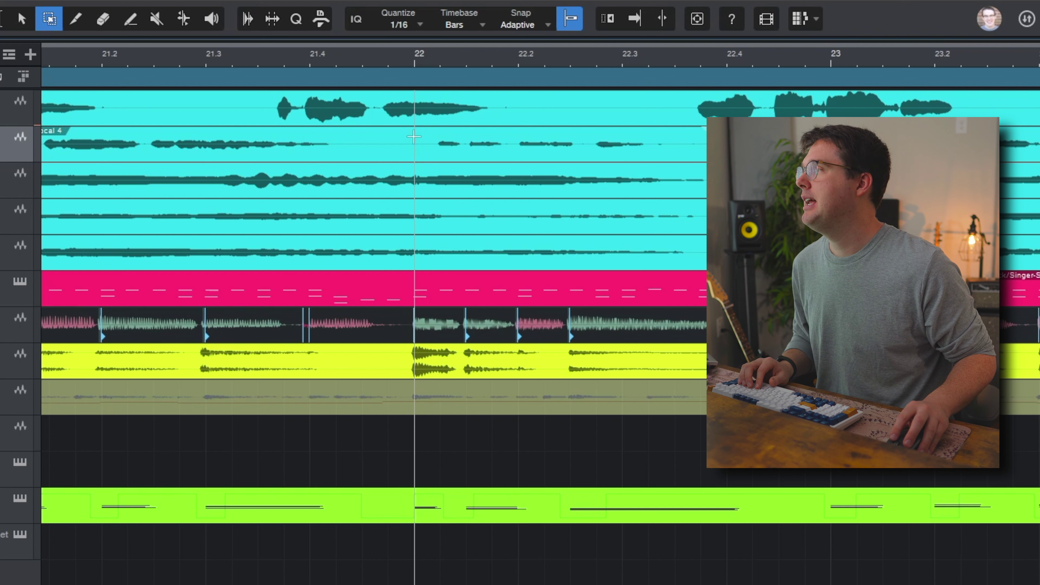
left_click_drag(424, 137, 467, 143)
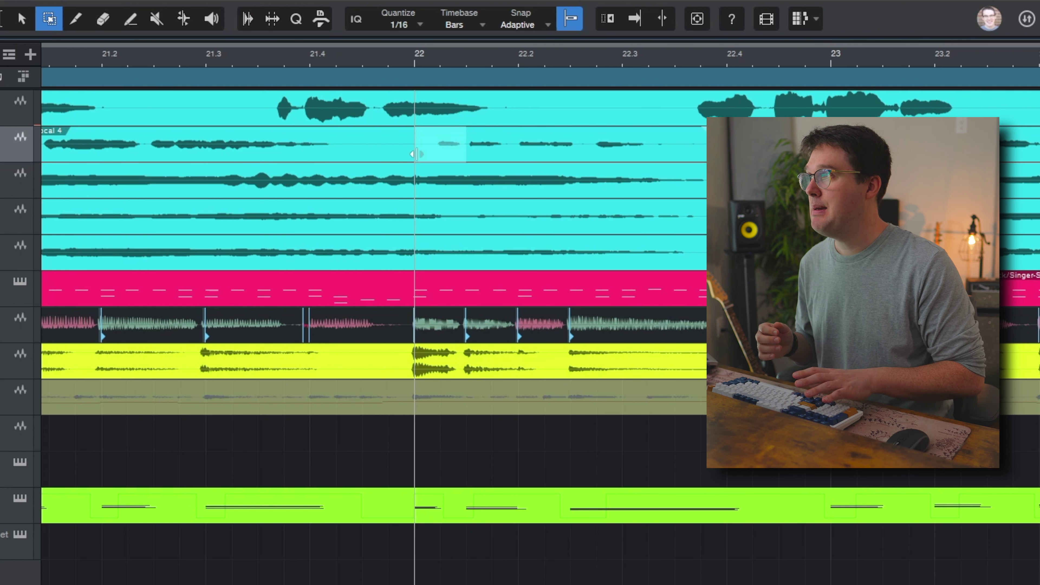
key("Delete")
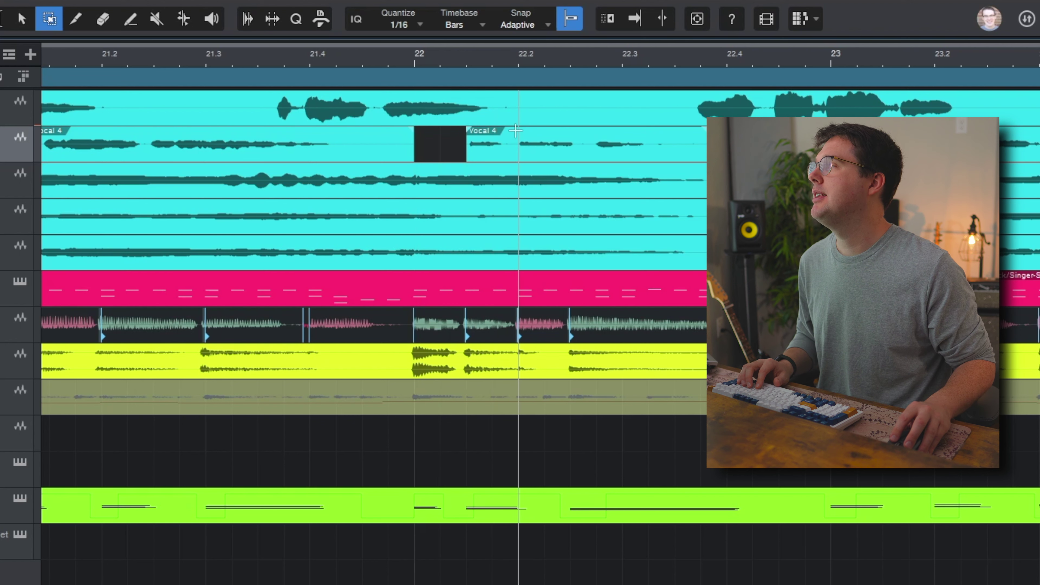
left_click_drag(510, 135, 581, 143)
key("Delete")
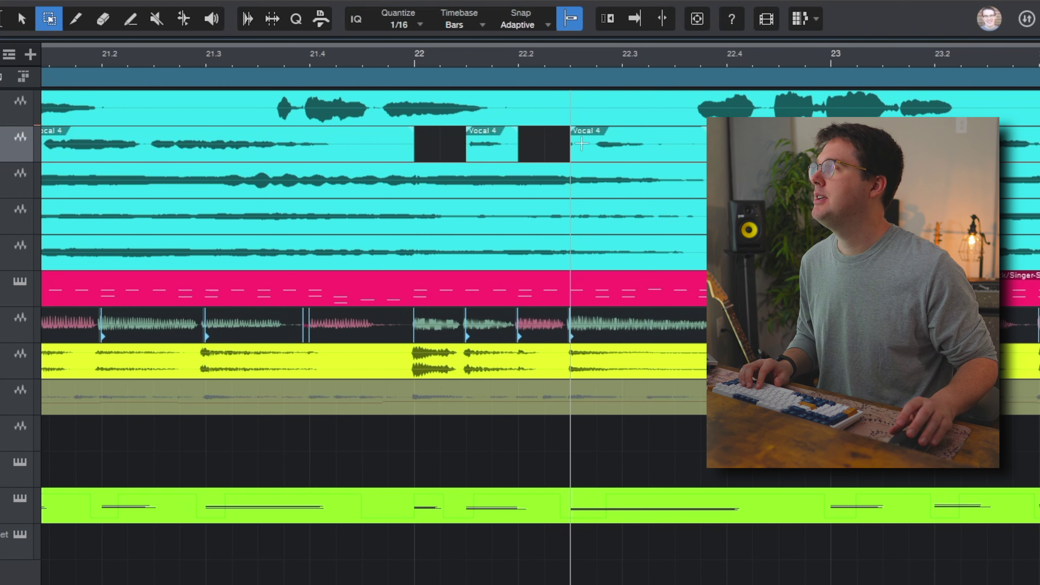
key("ctrl+z")
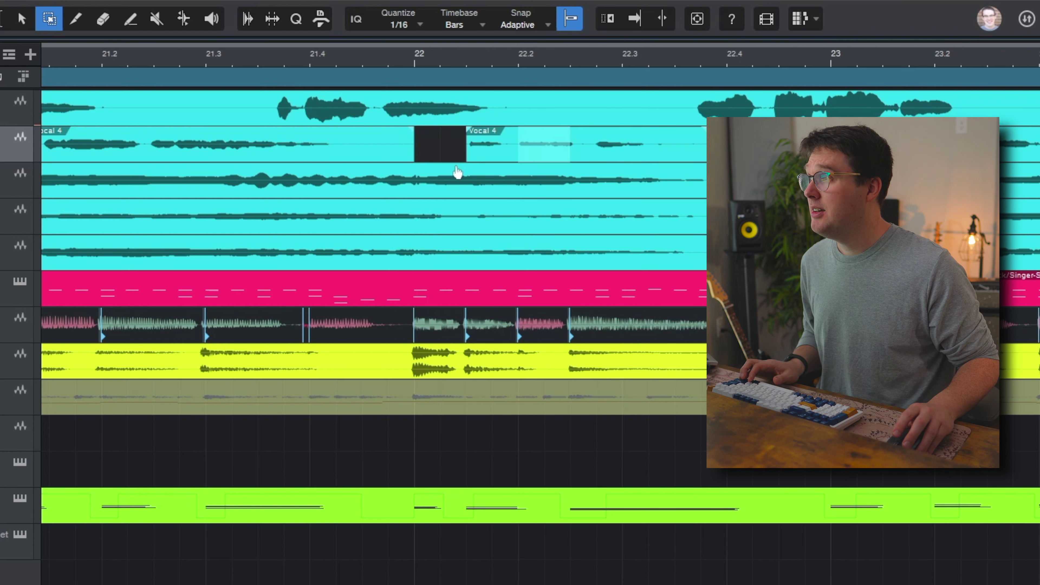
key("ctrl+z")
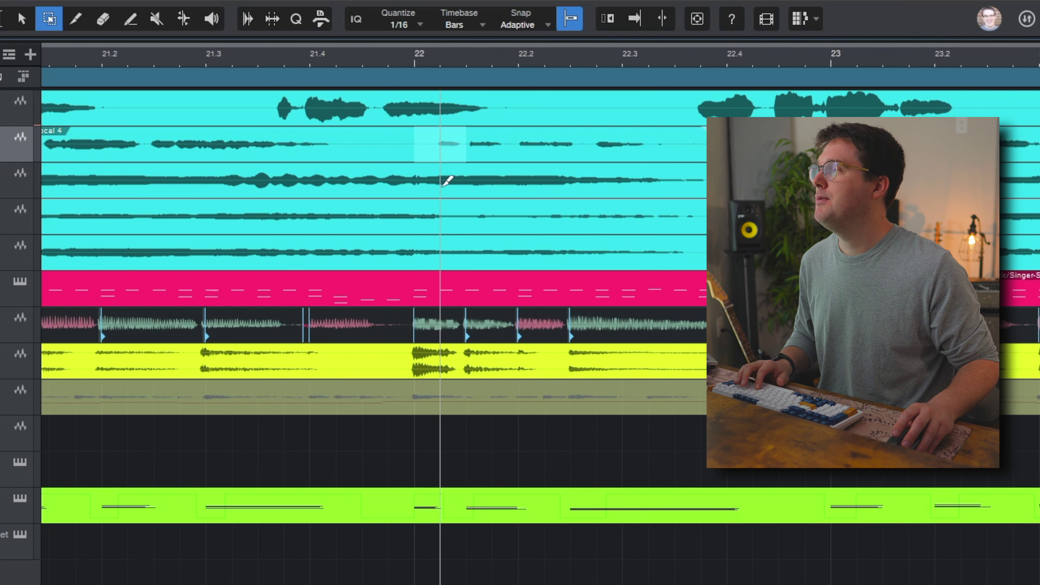
Split Vocal 4 just after bar 22, delete the short piece, and extend the next part over the gap.
key("3")
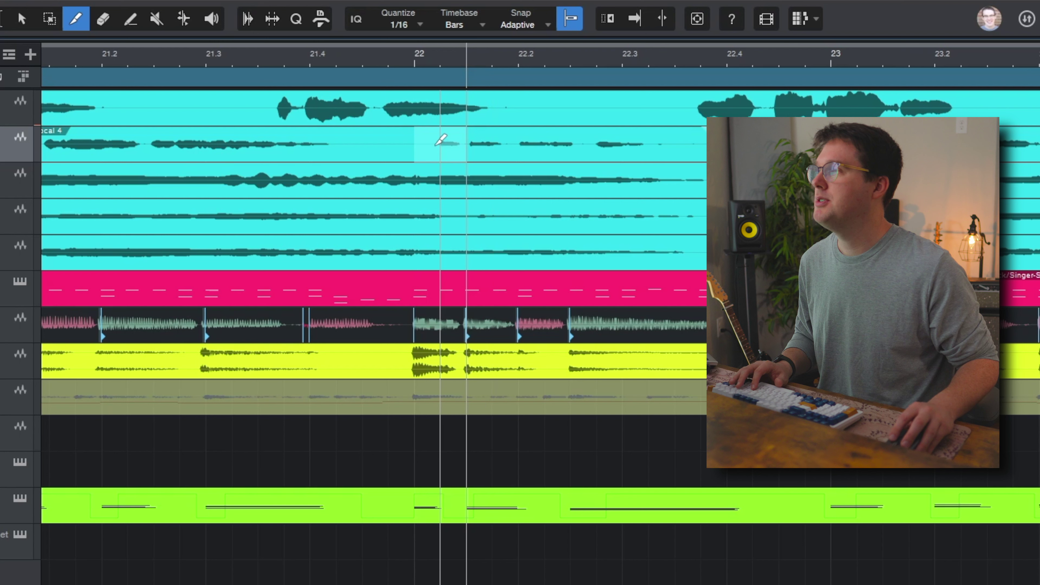
left_click(427, 142)
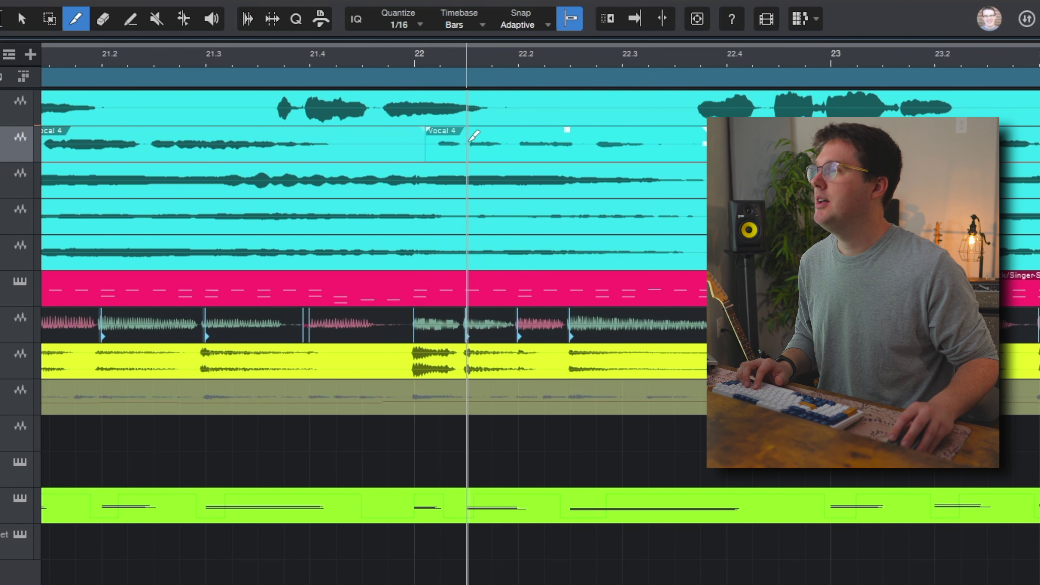
key("1")
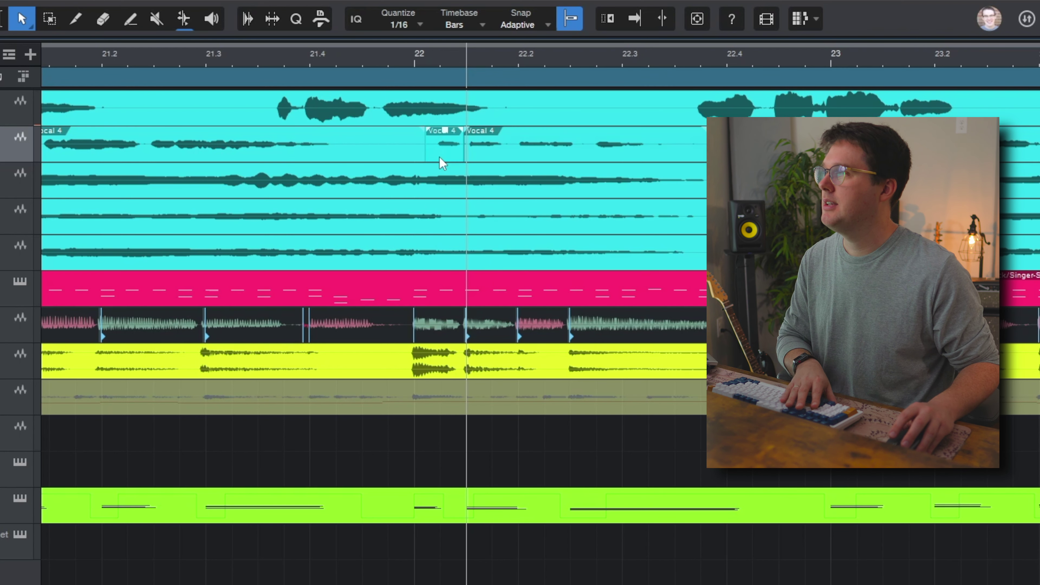
left_click(442, 163)
key("Delete")
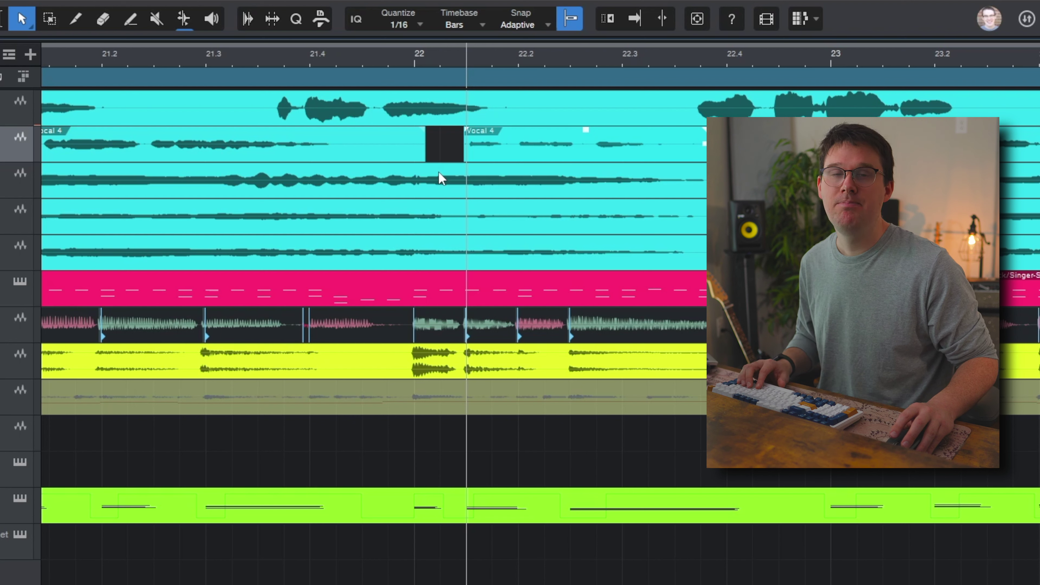
left_click_drag(466, 158, 442, 170)
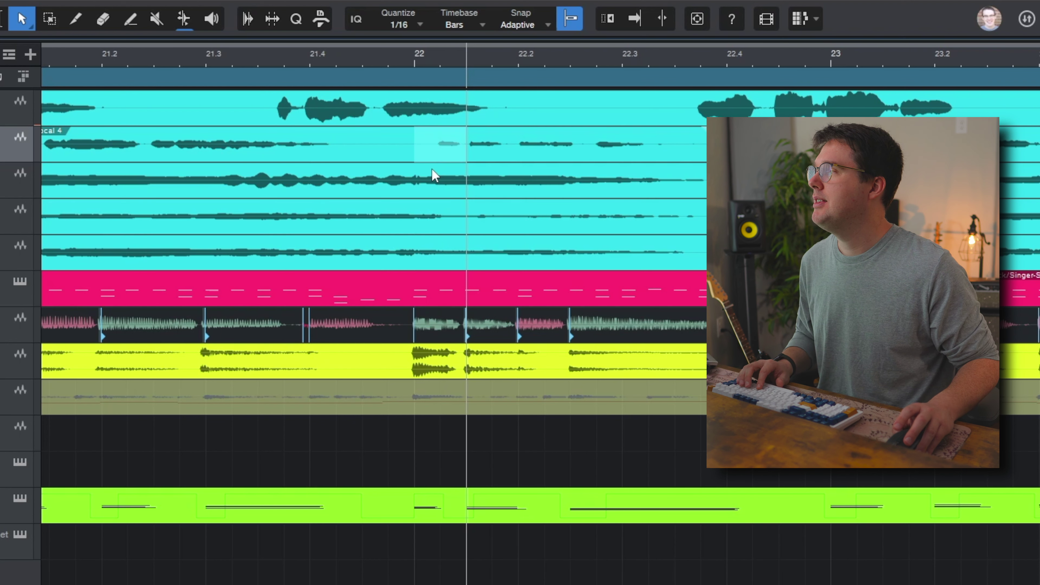
Range-delete bars 21–26 on Vocal 7 and the drums, then undo the deletion.
key("2")
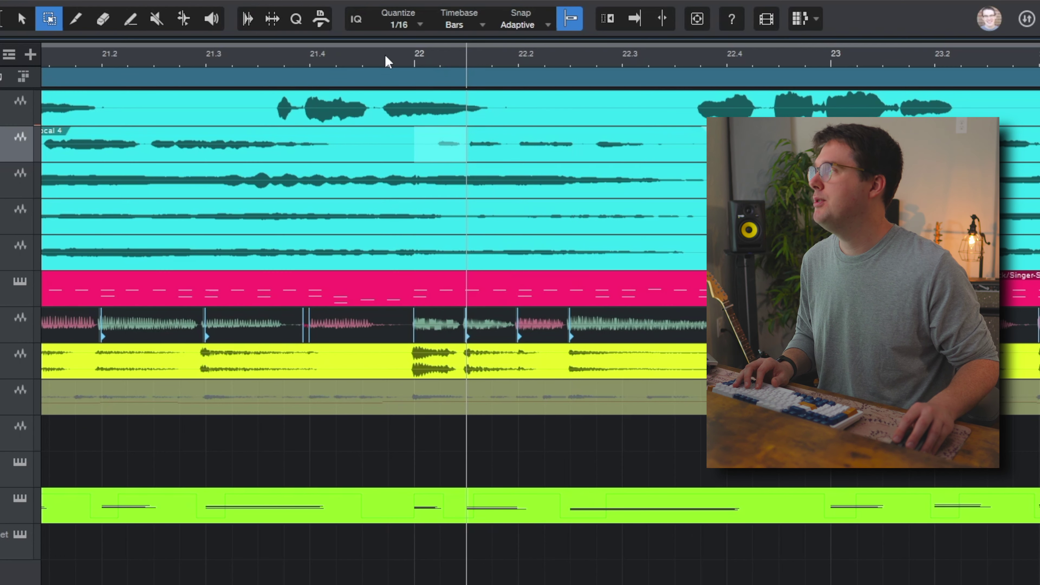
scroll(388, 62, "down", 6)
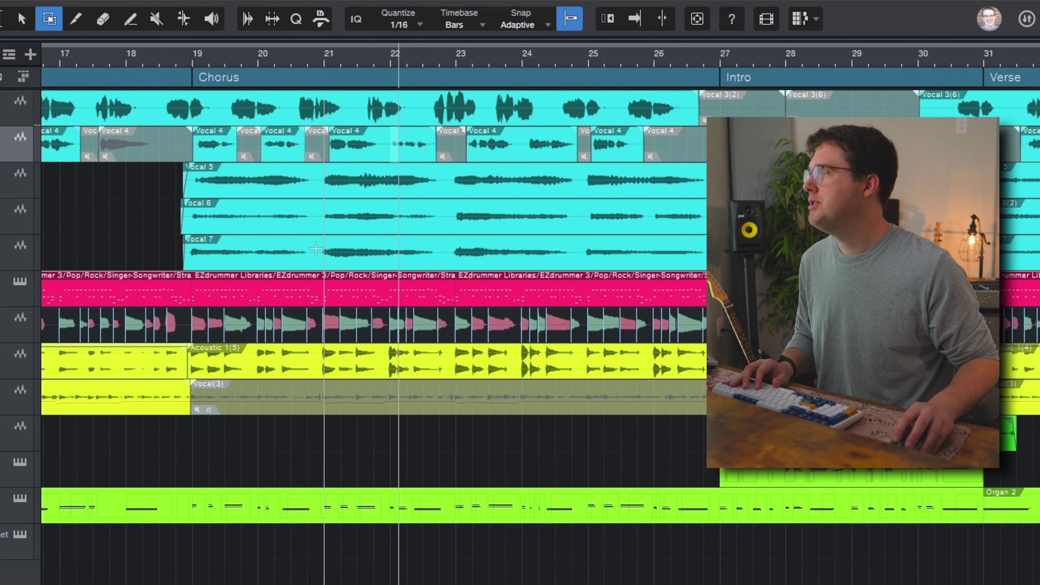
left_click_drag(316, 249, 662, 297)
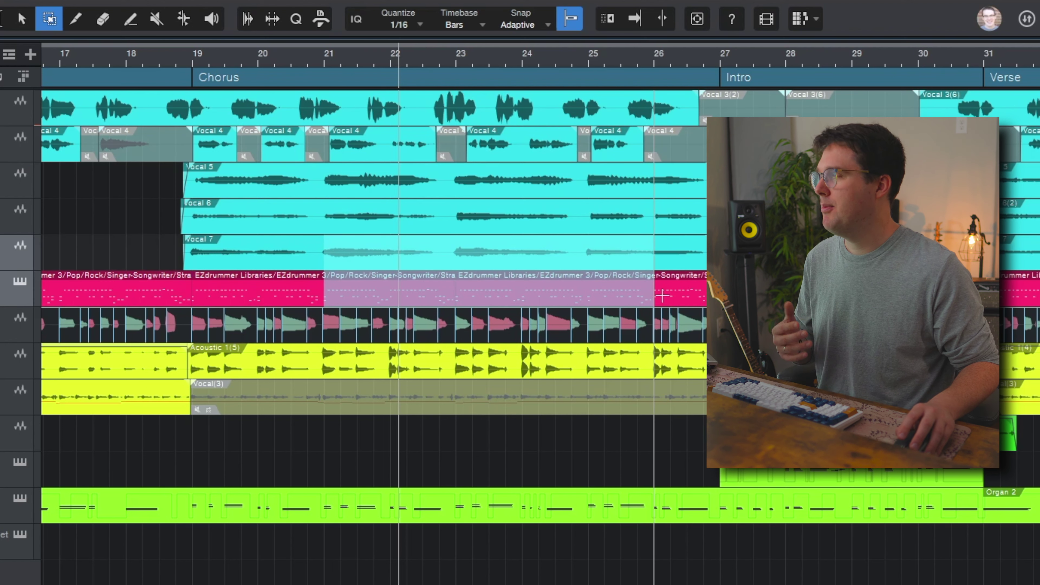
key("Delete")
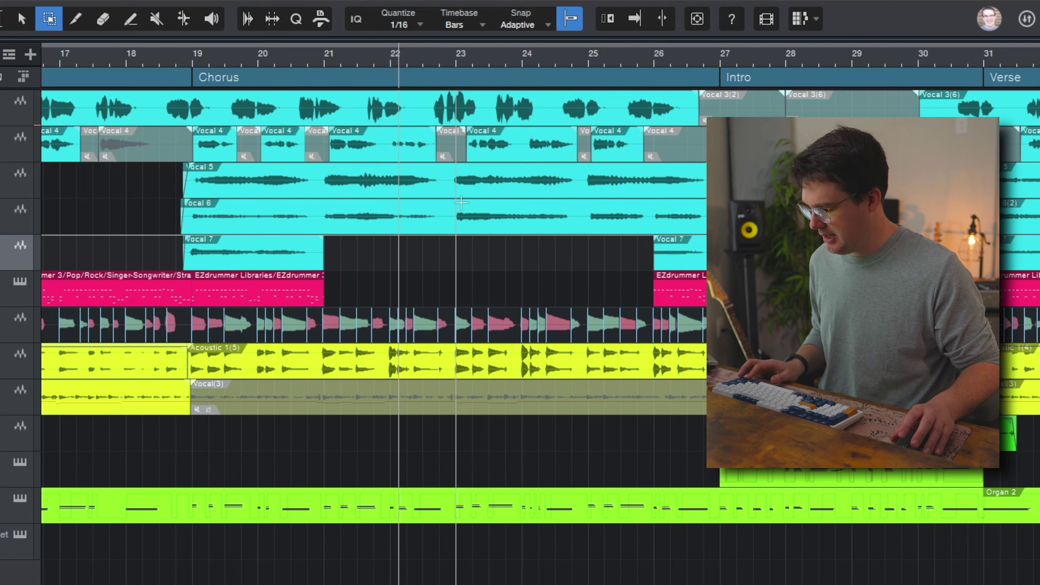
key("ctrl+z")
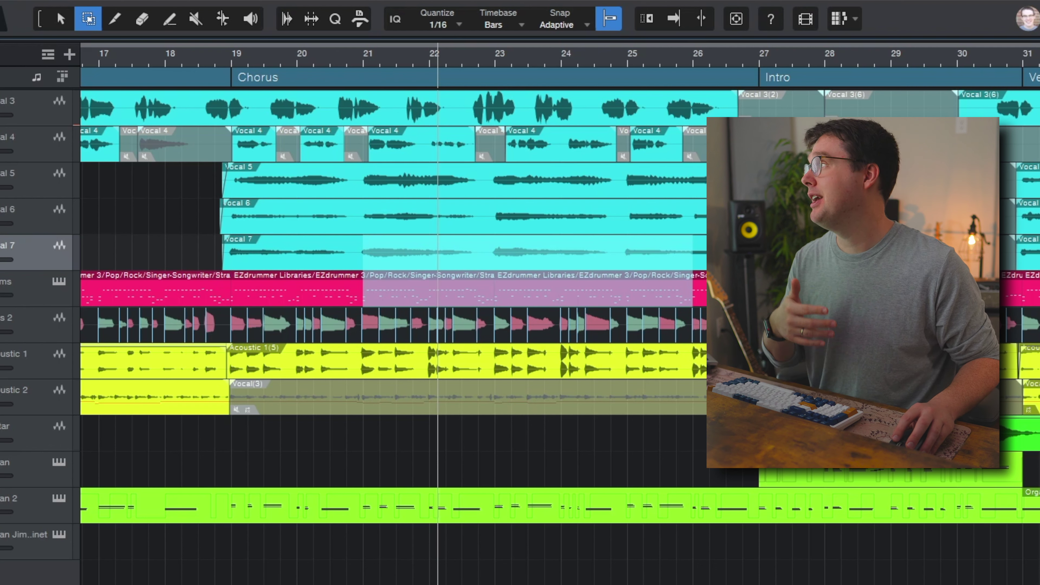
Relink the Arrow and Range tools, zoom in around bar 21, and make Vocal 4 taller.
left_click(39, 25)
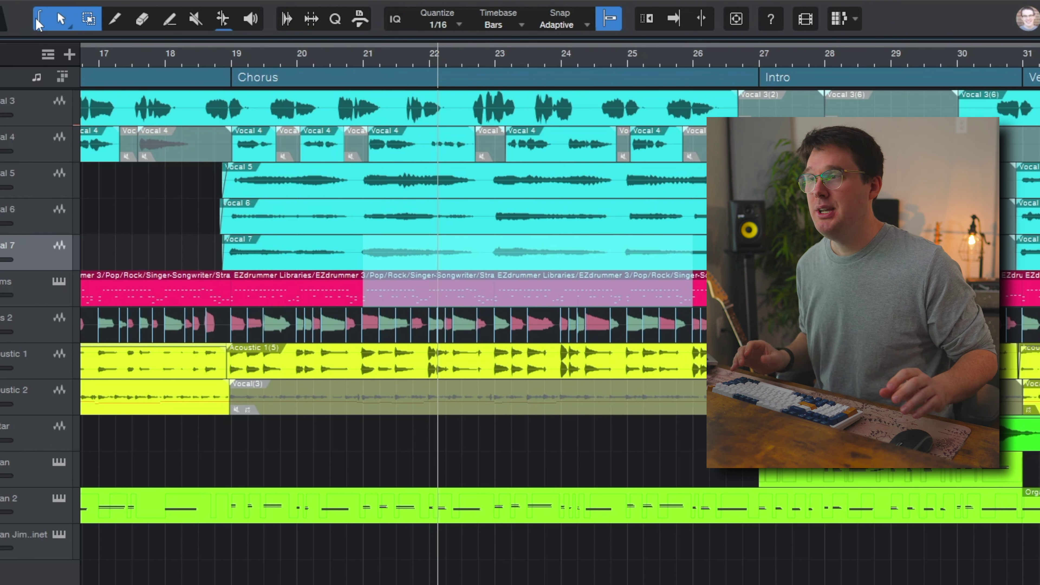
left_click_drag(374, 56, 368, 156)
left_click(367, 160)
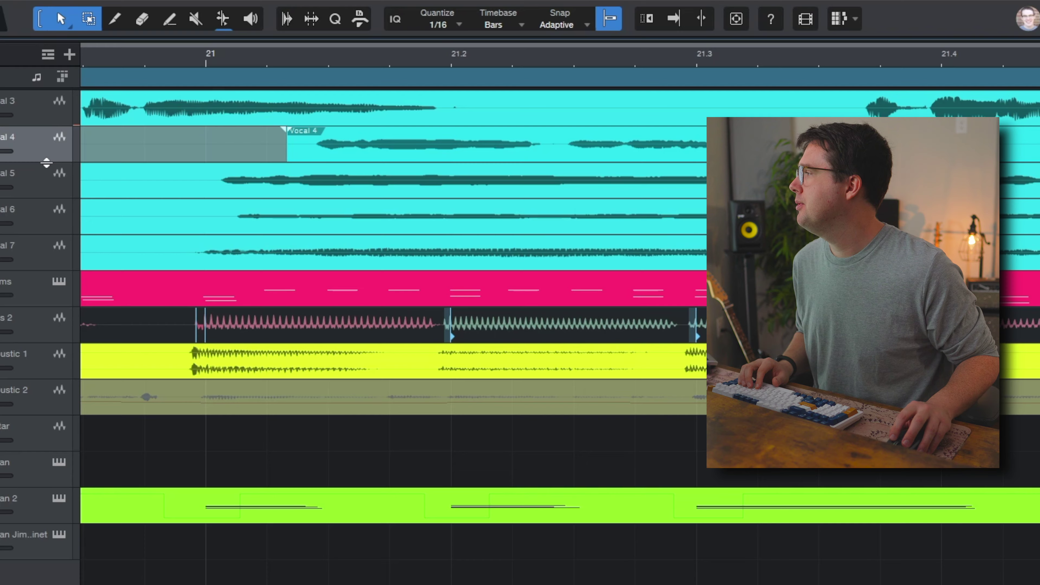
left_click_drag(46, 163, 46, 224)
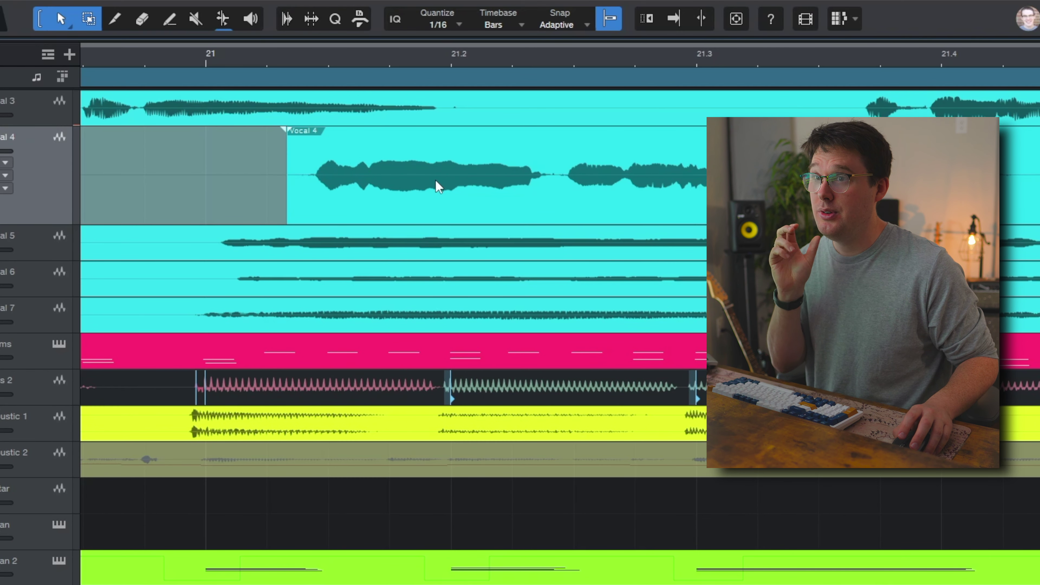
left_click(325, 194)
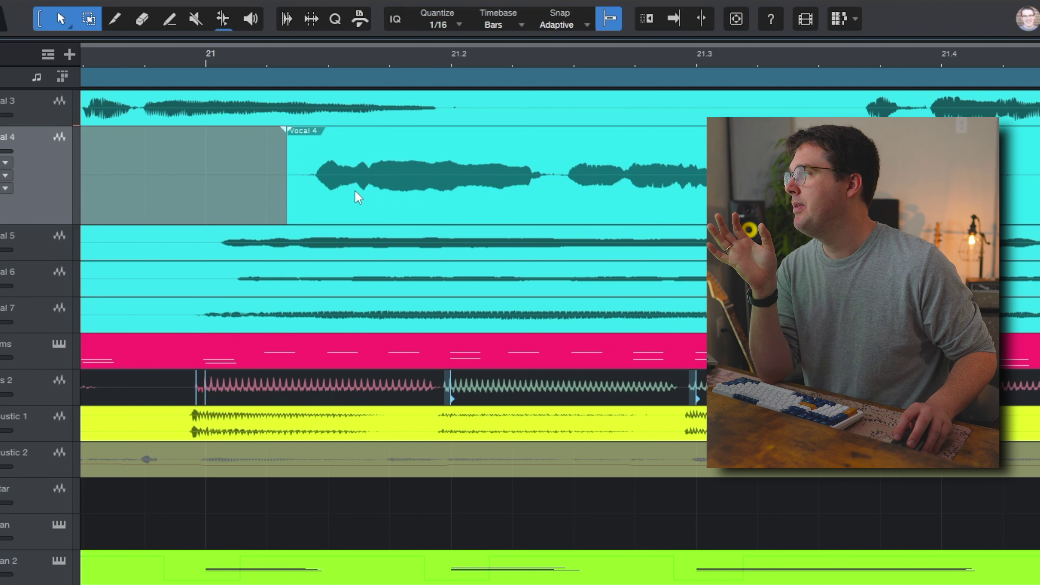
mouse_move(477, 219)
left_mouse_down()
mouse_move(462, 218)
mouse_move(485, 211)
mouse_move(476, 212)
left_mouse_up()
Delete Vocal 4's audio up to bar 21.2, then extend the right event back over the gap.
left_click(467, 155)
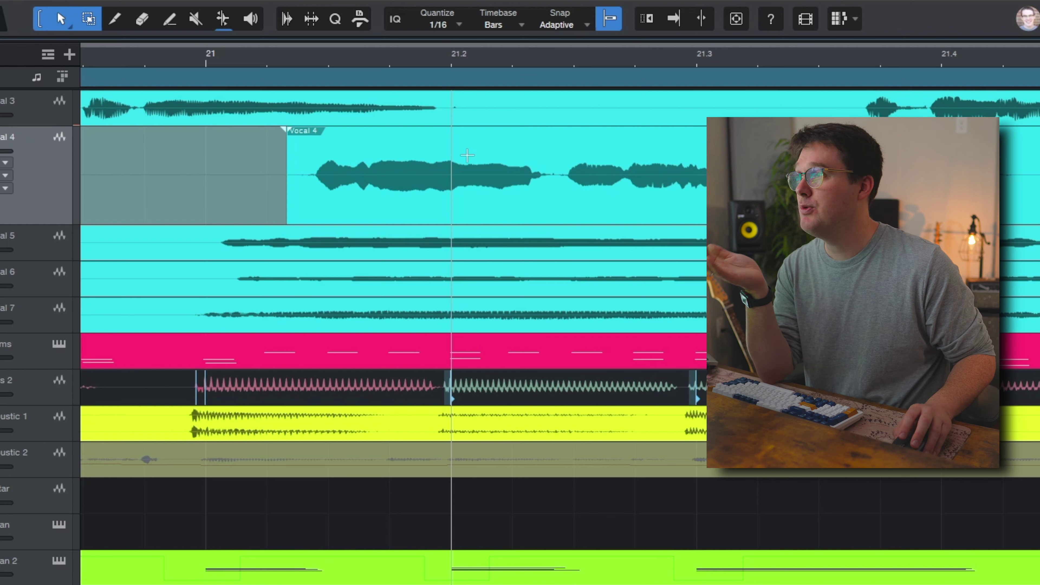
left_click_drag(443, 147, 306, 175)
key("Delete")
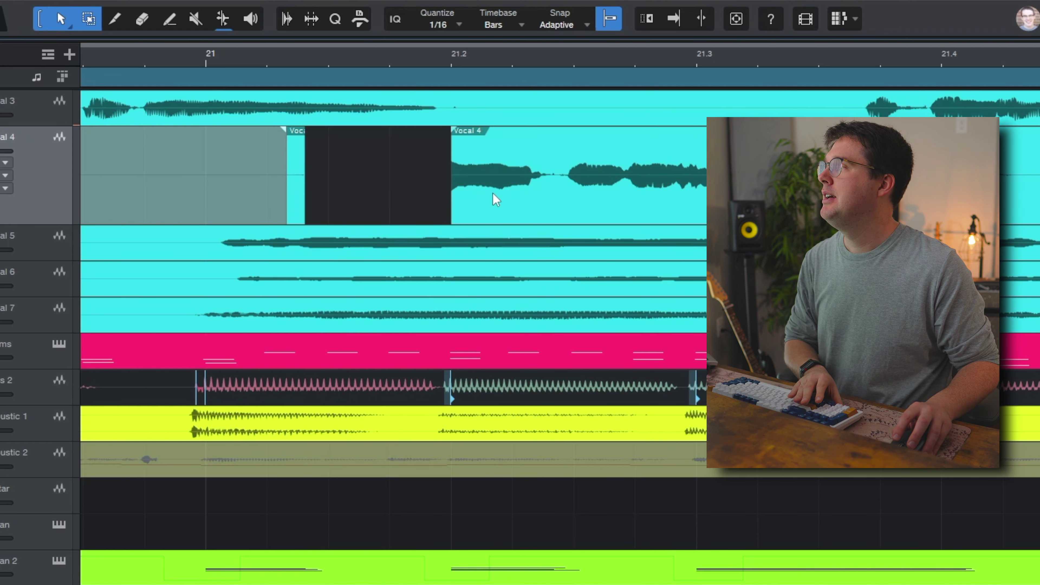
mouse_move(484, 208)
left_mouse_down()
mouse_move(448, 209)
mouse_move(479, 204)
left_mouse_up()
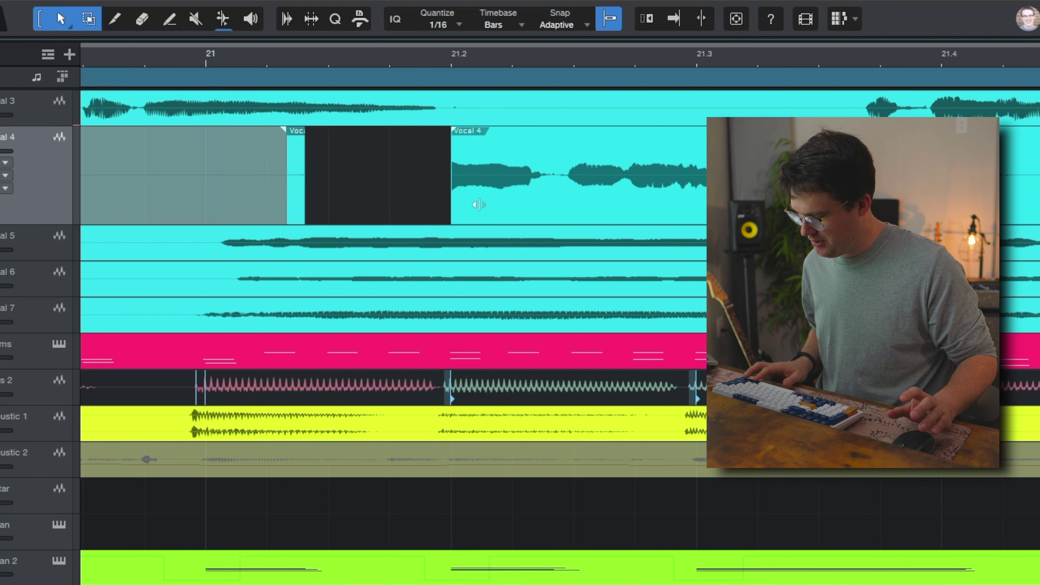
key("ctrl+z")
key("ctrl+y")
left_click_drag(481, 200, 390, 219)
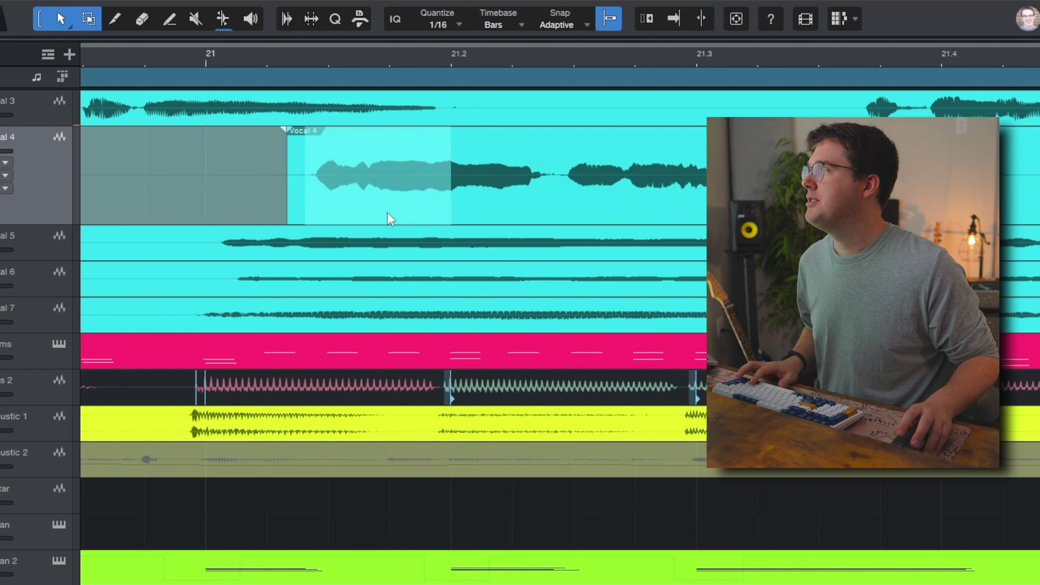
left_click(444, 79)
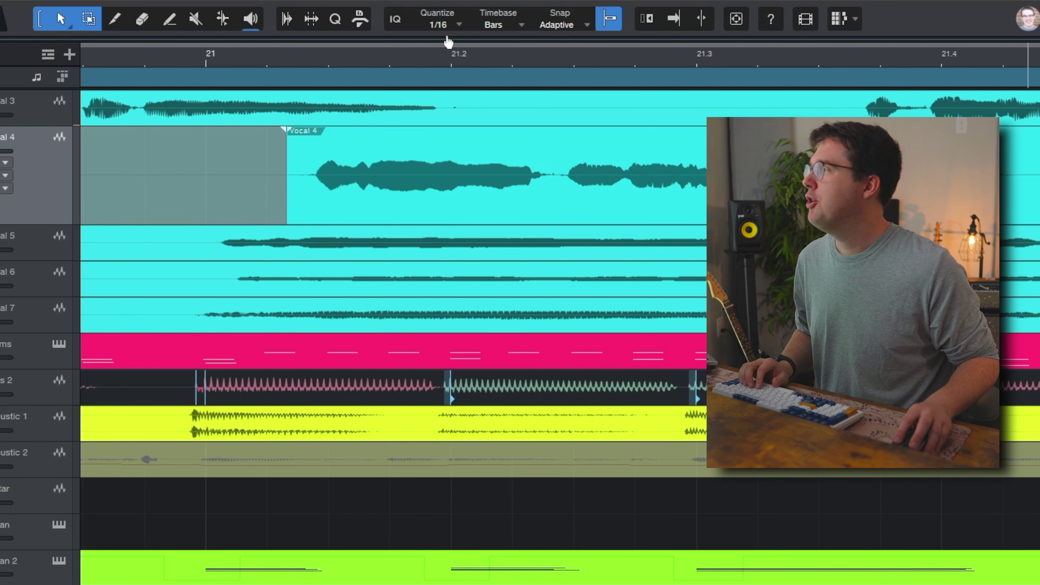
key("w")
key("w")
key("w")
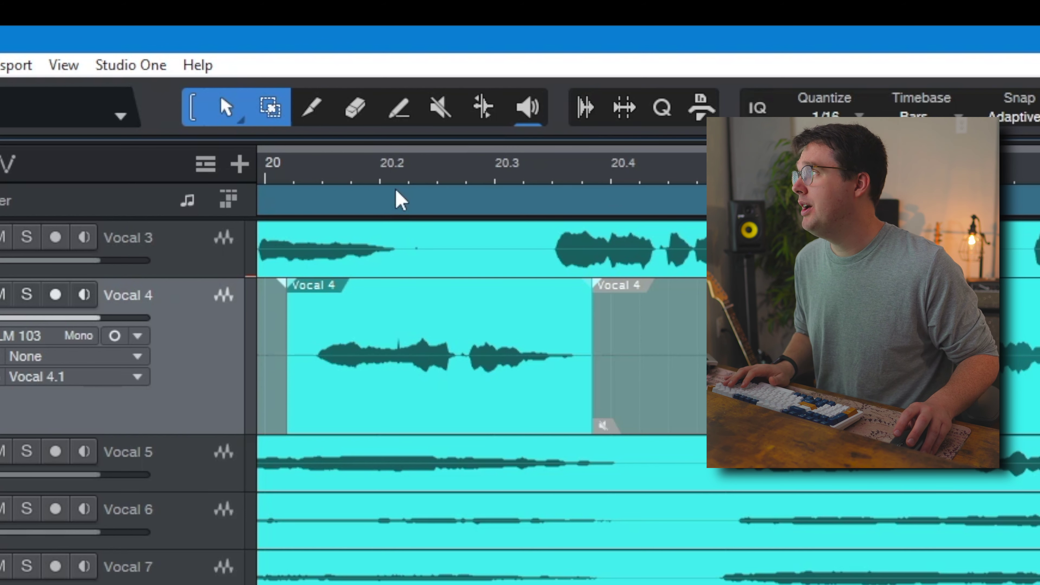
Cycle through the Eraser, Mute and Listen tools, ending on the Eraser.
key("4")
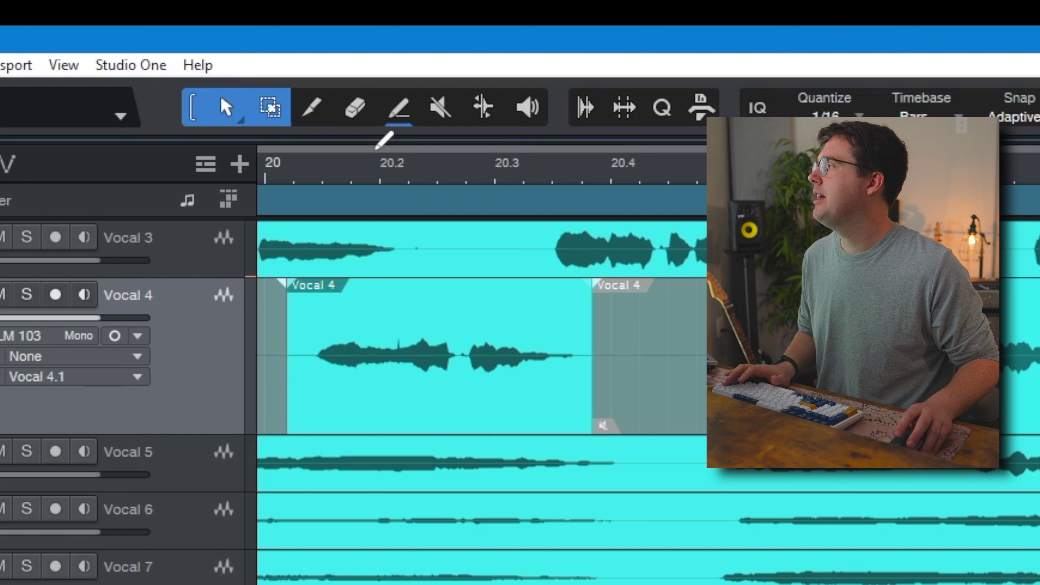
key("6")
key("8")
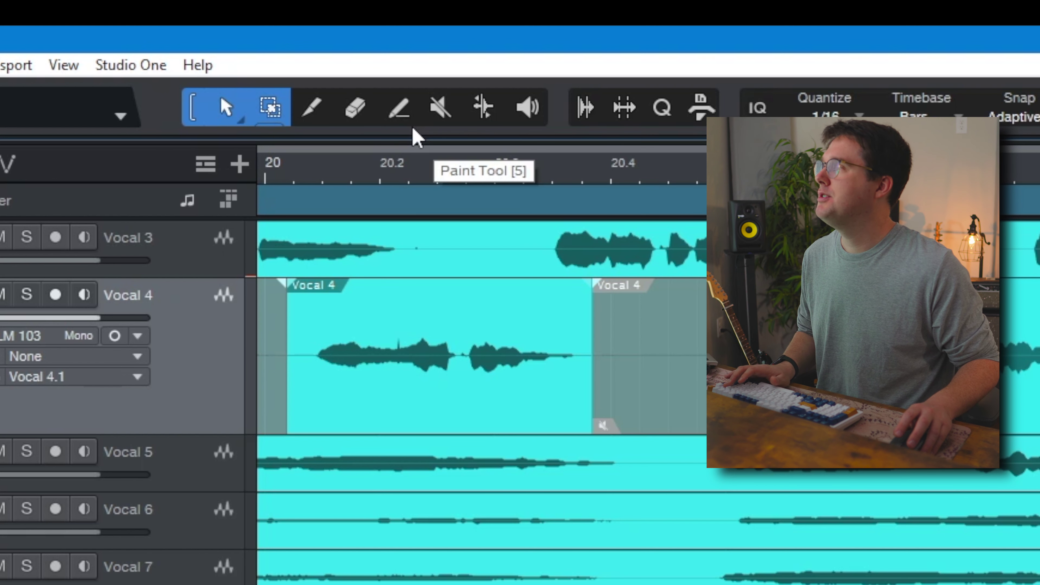
key("4")
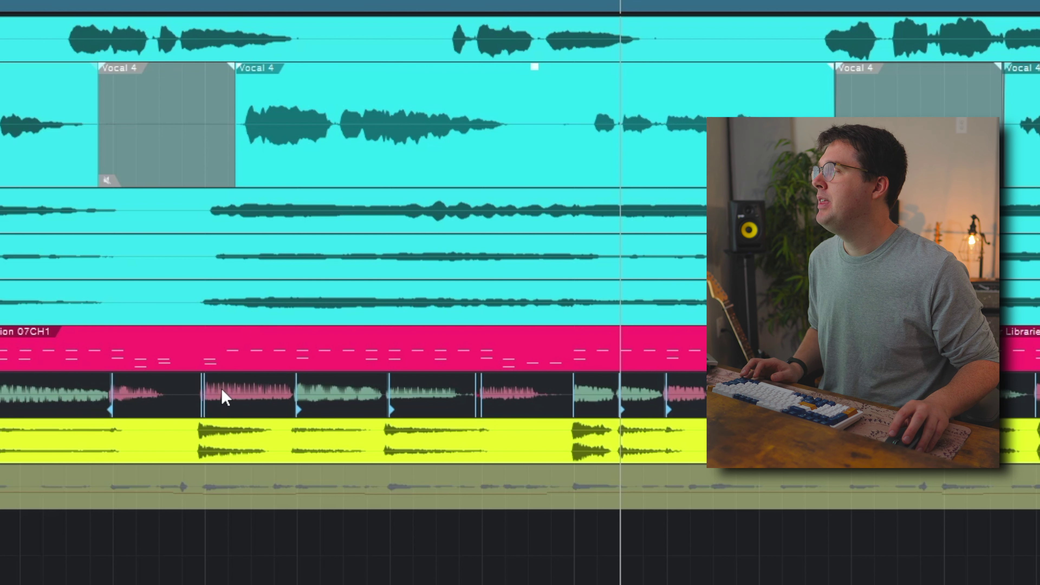
Split the Acoustic 1 clip at four points between bars 21 and 22, then enlarge its track.
left_click(182, 431, "alt")
left_click(274, 430, "alt")
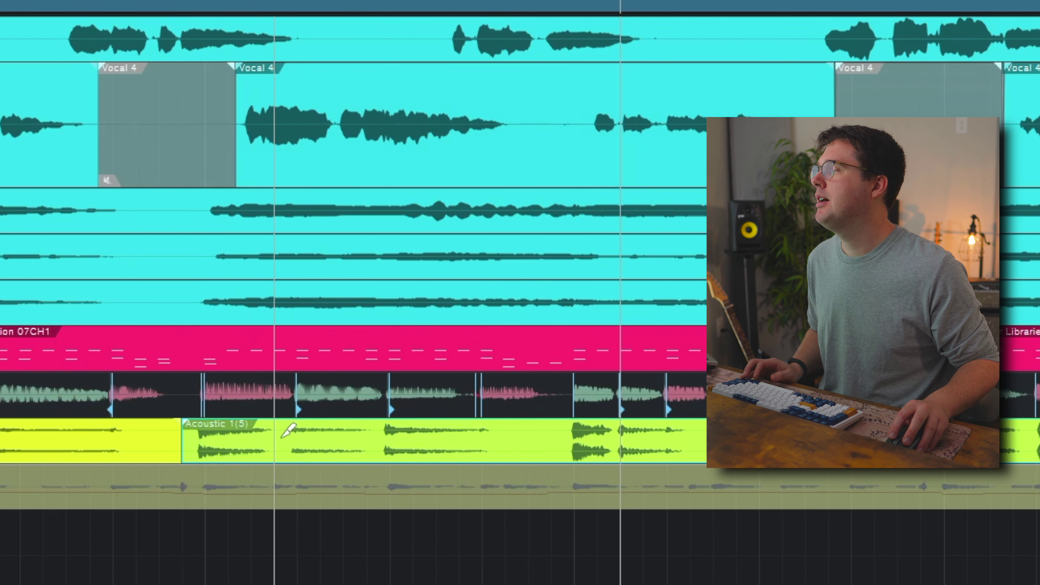
left_click(370, 430, "alt")
left_click(554, 430, "alt")
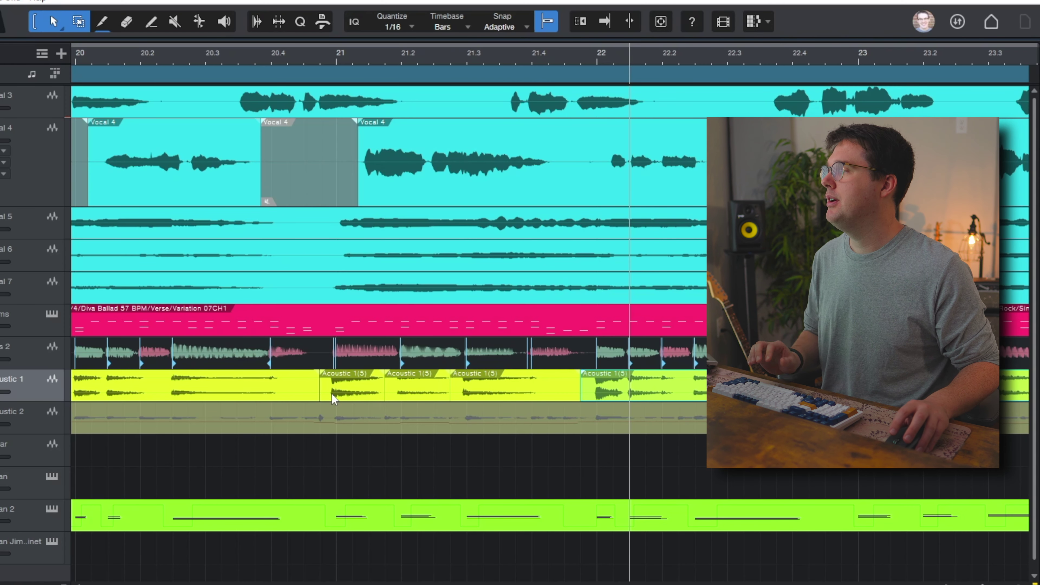
left_click_drag(41, 401, 41, 436)
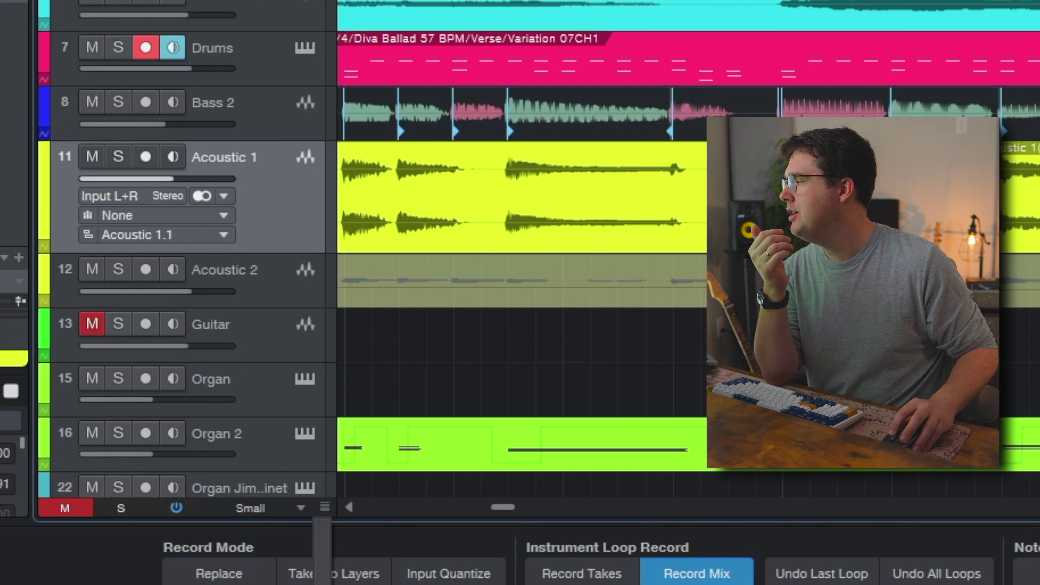
Set all tracks to Tiny then Normal height, move the playhead back, and zoom out.
scroll(328, 510, "up", 5)
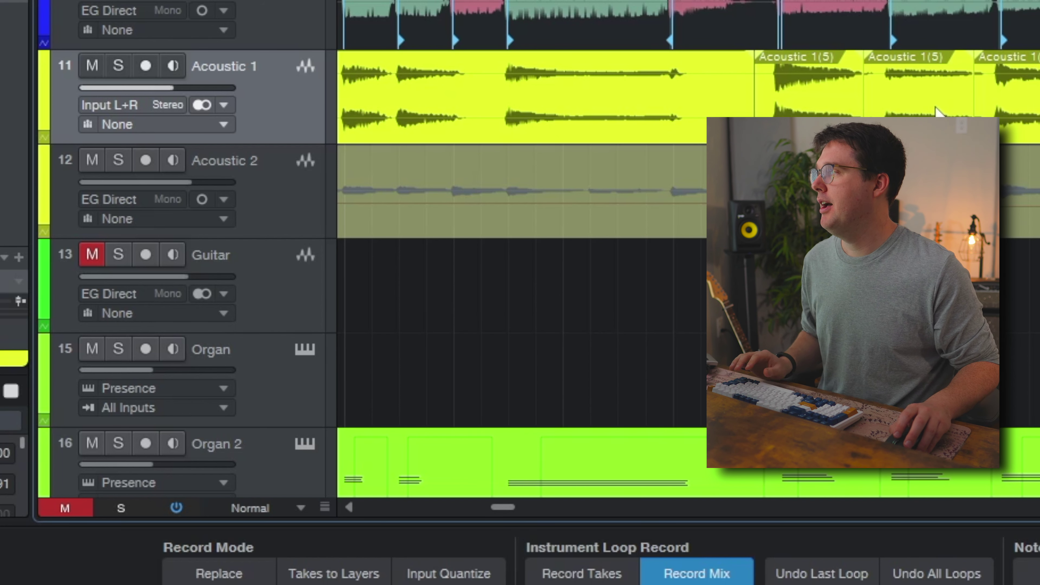
scroll(936, 109, "up", 3)
left_click_drag(327, 505, 322, 574)
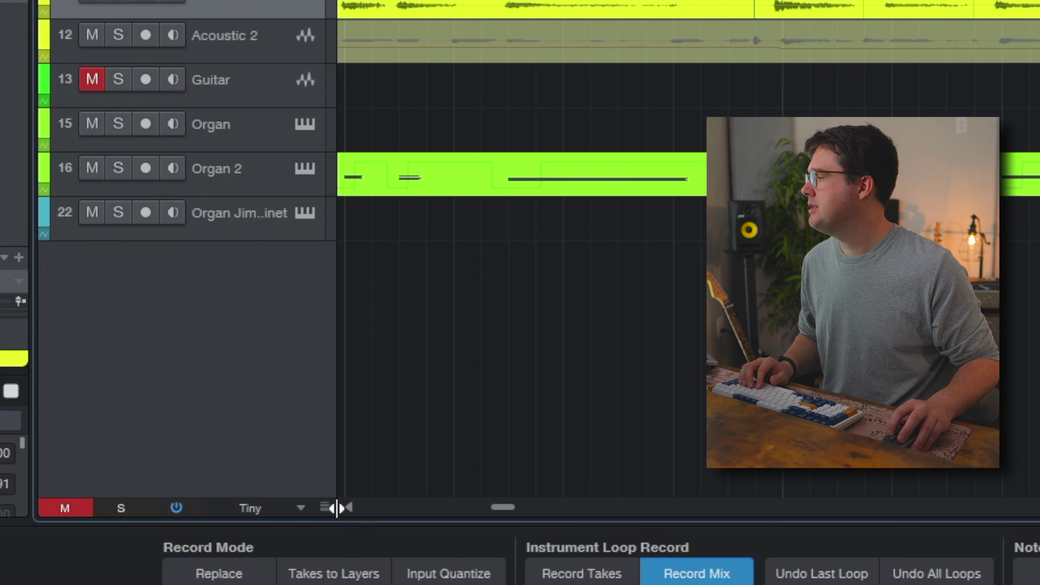
left_click(277, 517)
left_click(309, 408)
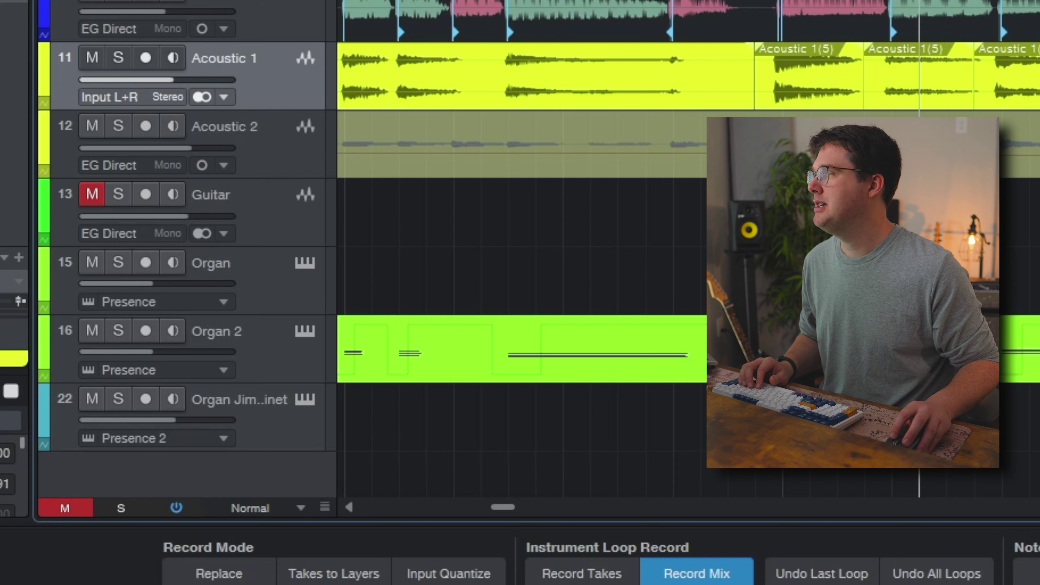
key("KP_Subtract")
key("KP_Subtract")
key("KP_Subtract")
key("KP_Subtract")
key("KP_Subtract")
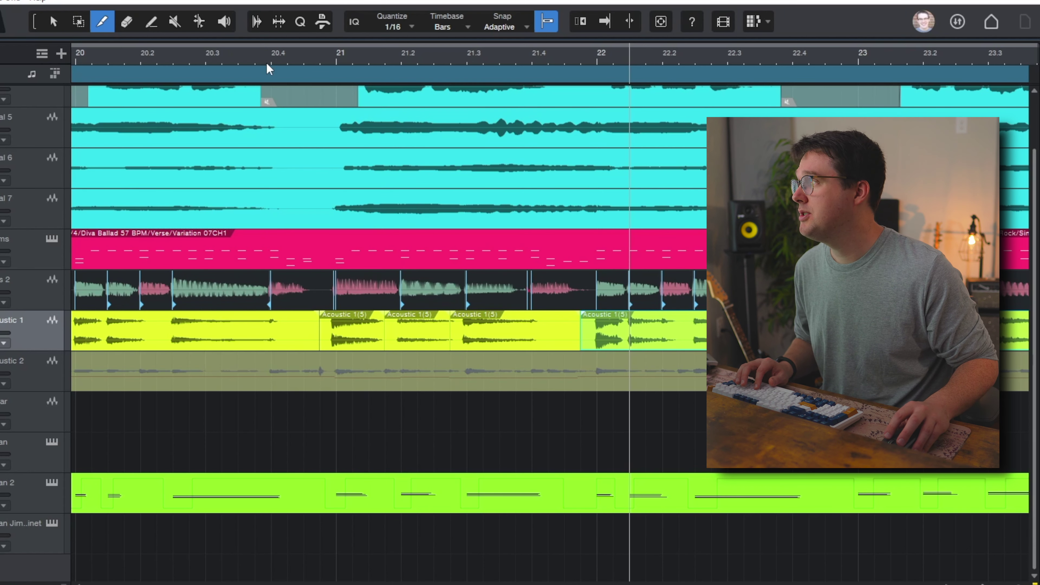
key("z")
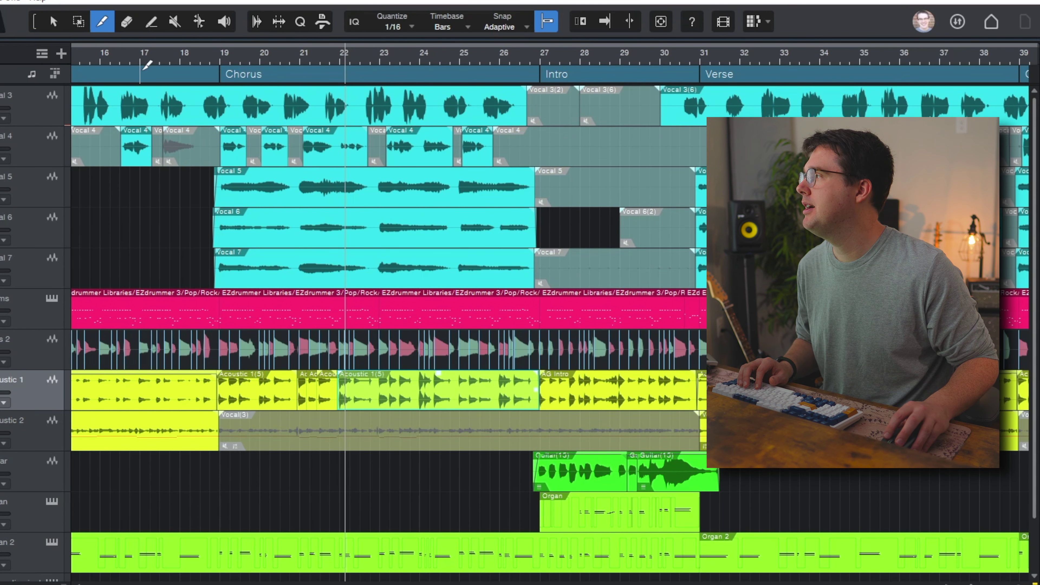
Enlarge Vocal 3, split it at 17.2 and 17.3, and mute that slice.
left_click_drag(42, 126, 42, 250)
left_click_drag(151, 61, 165, 107)
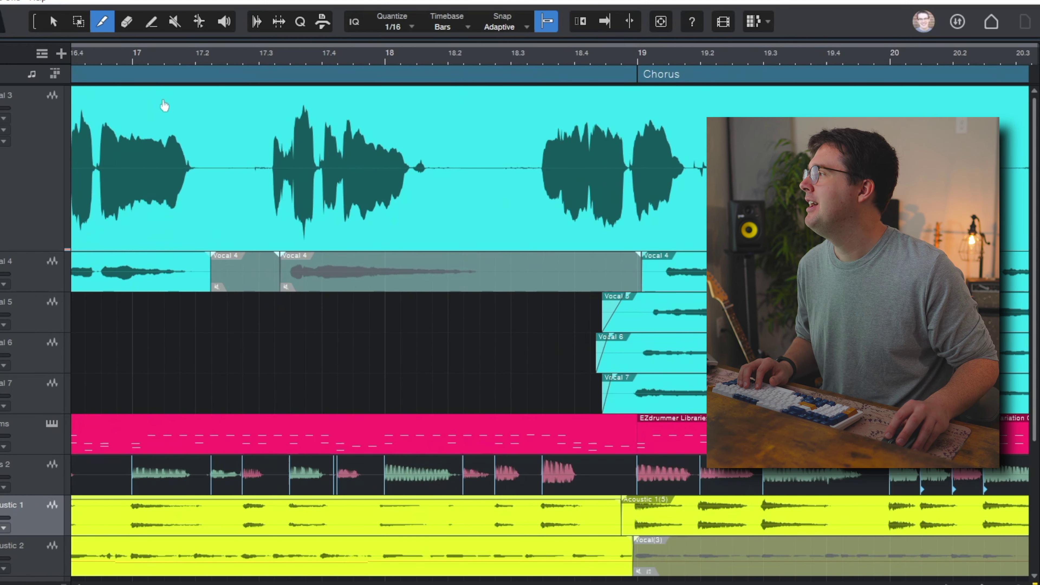
left_click(269, 158)
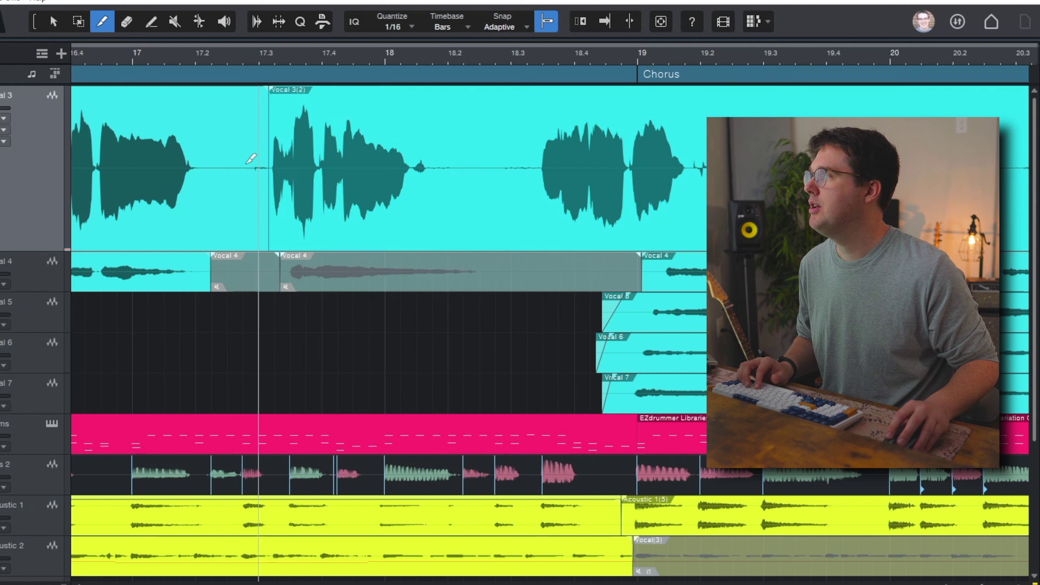
left_click(199, 158)
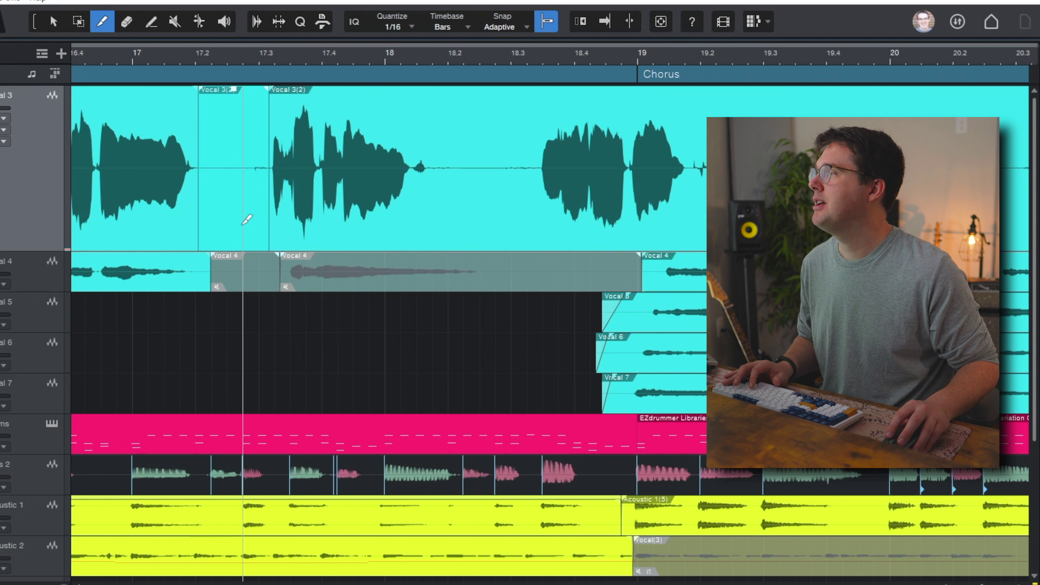
key("1")
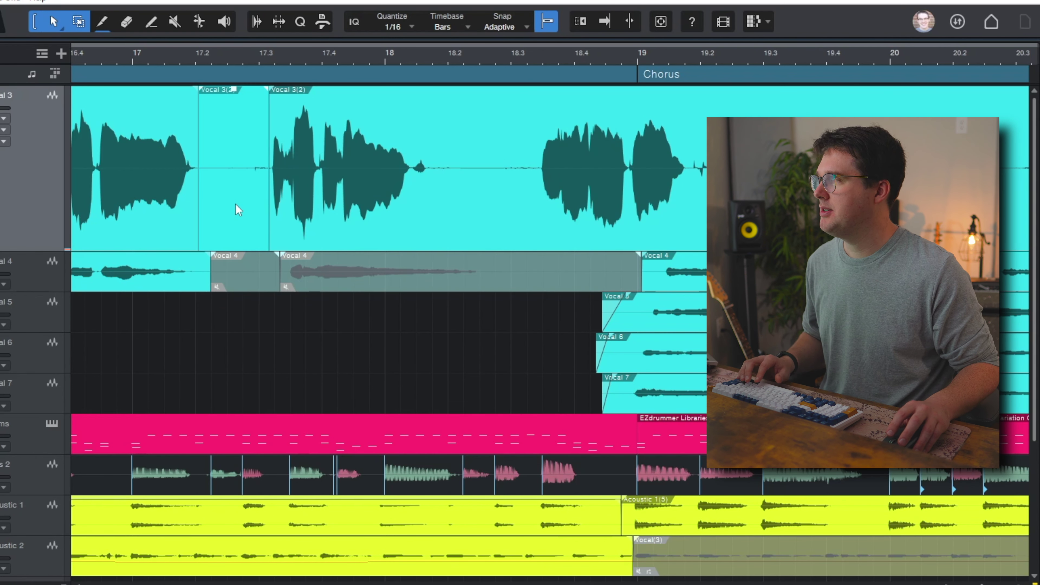
key("shift+m")
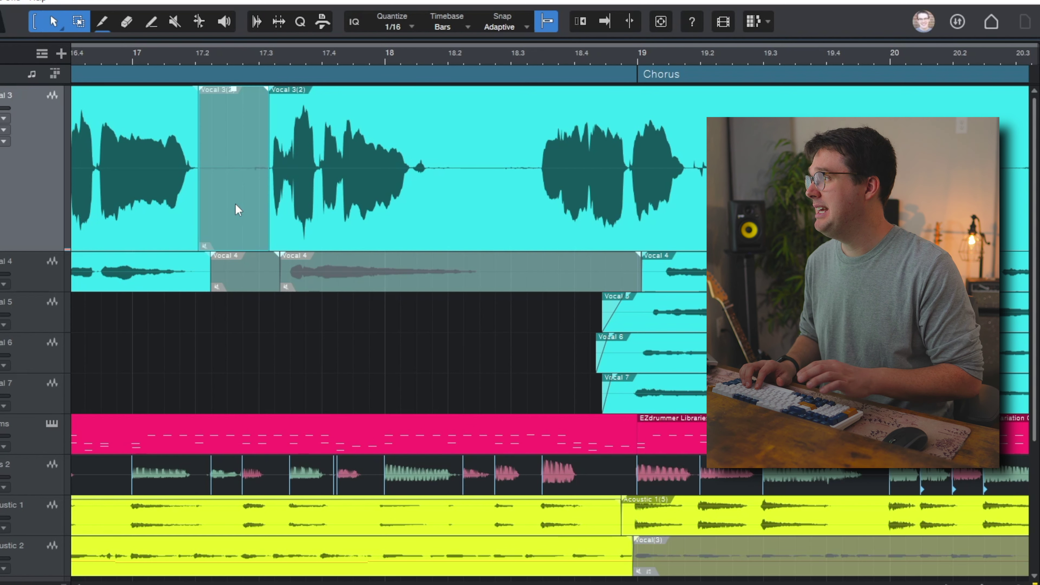
left_click(241, 215)
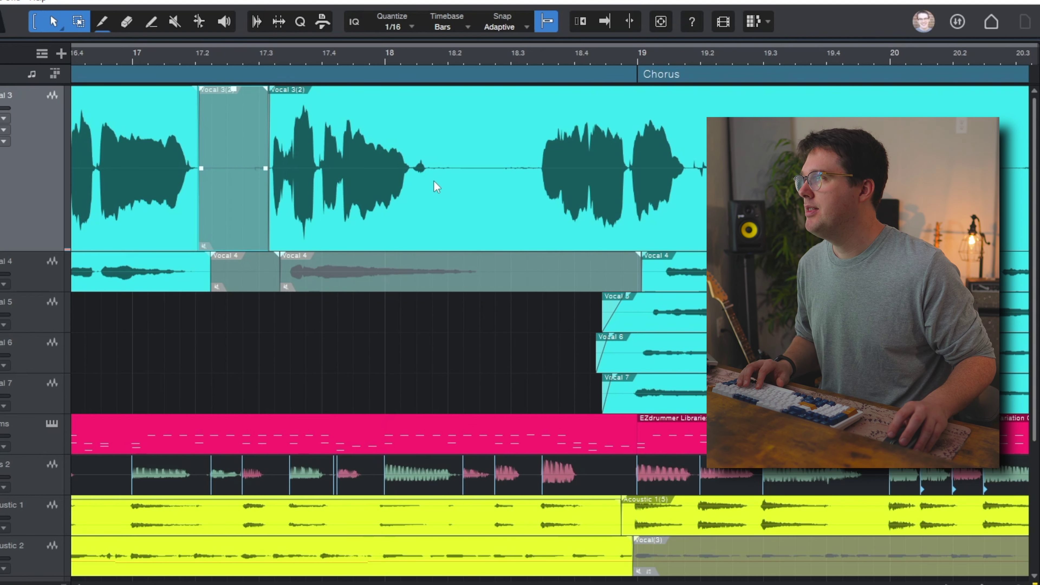
Split off a short piece of Vocal 3 near bar 17.9.
key("5")
left_click(410, 172)
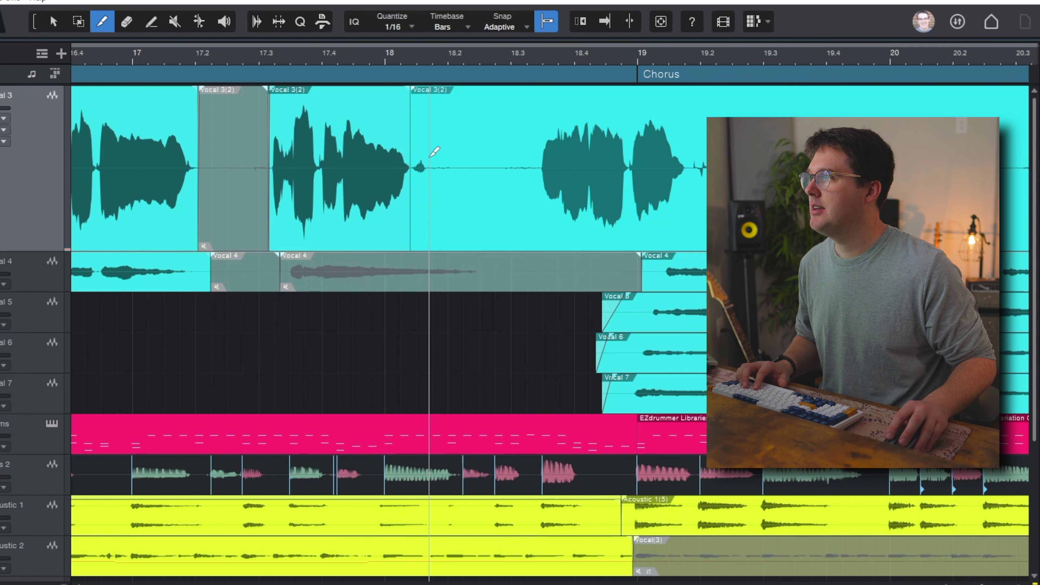
left_click(429, 162)
key("1")
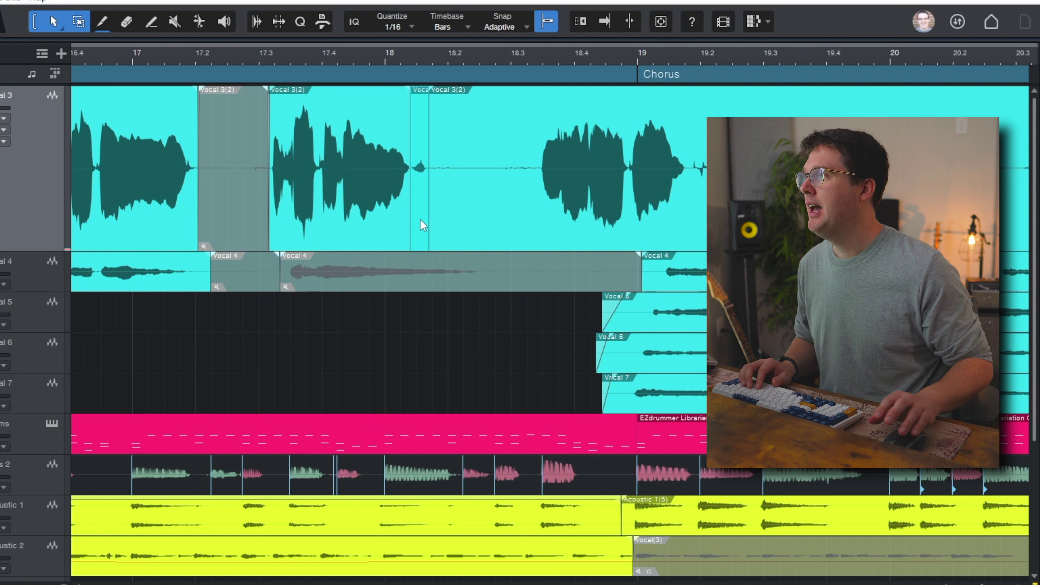
scroll(428, 88, "up", 3)
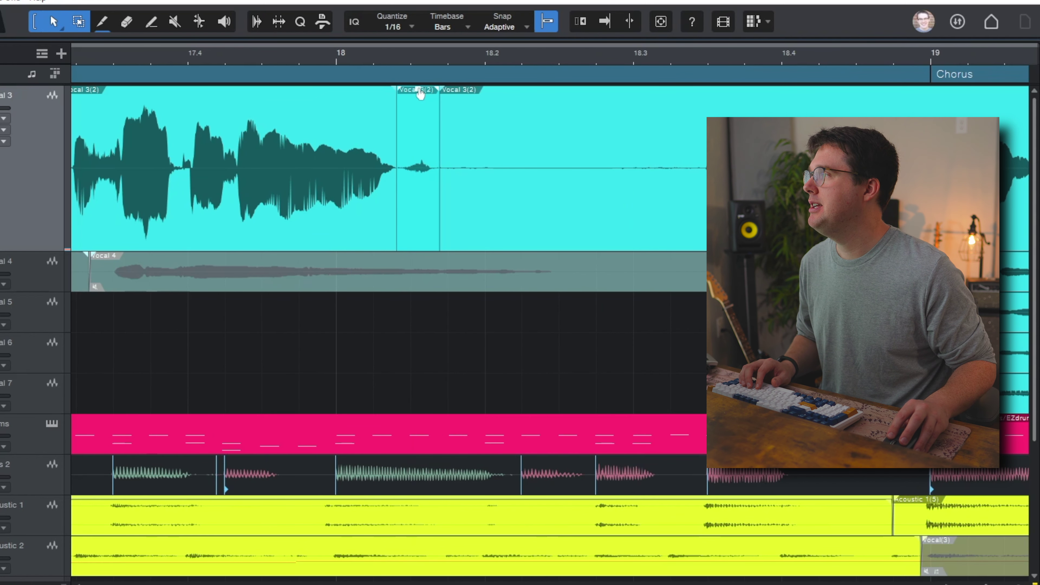
Lower the Vocal 3(2) fragment by about 7 dB, then undo the trial splits and gain cut on the vocal.
left_click_drag(421, 94, 421, 122)
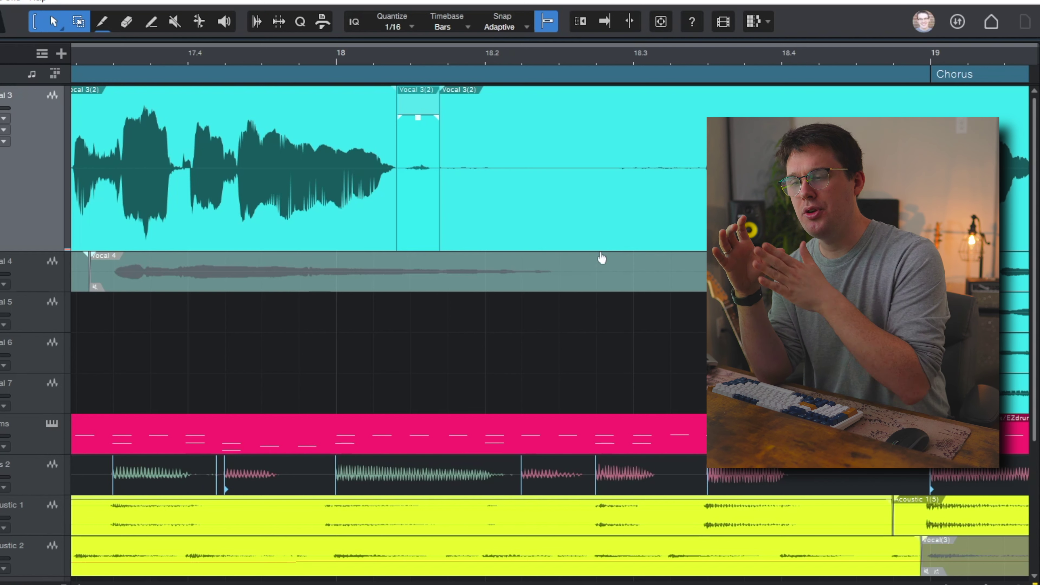
key("3")
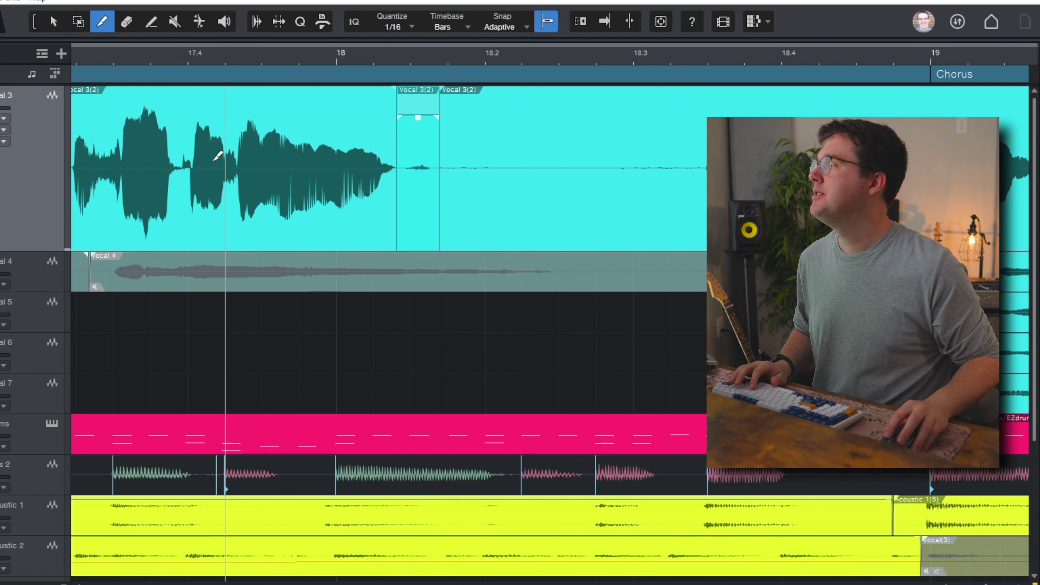
left_click(238, 160)
left_click(377, 173)
key("1")
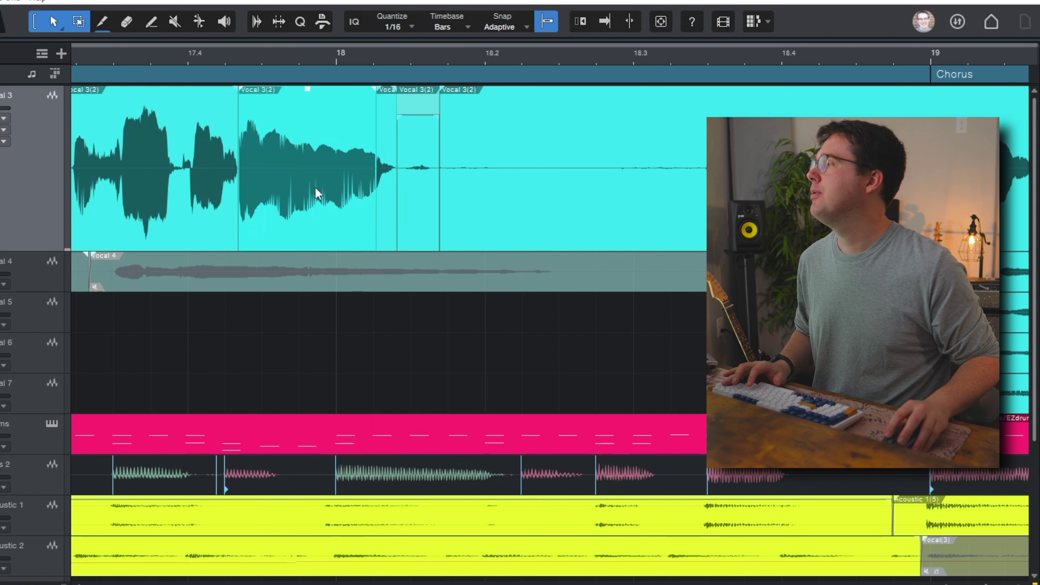
left_click_drag(308, 93, 309, 125)
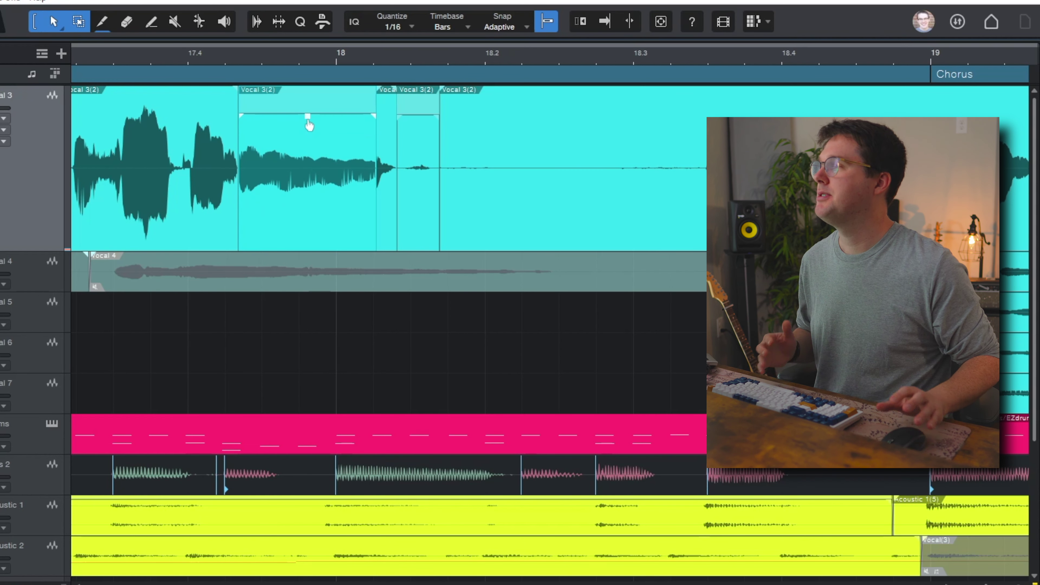
key("ctrl+z")
key("ctrl+z")
key("ctrl+z")
key("ctrl+z")
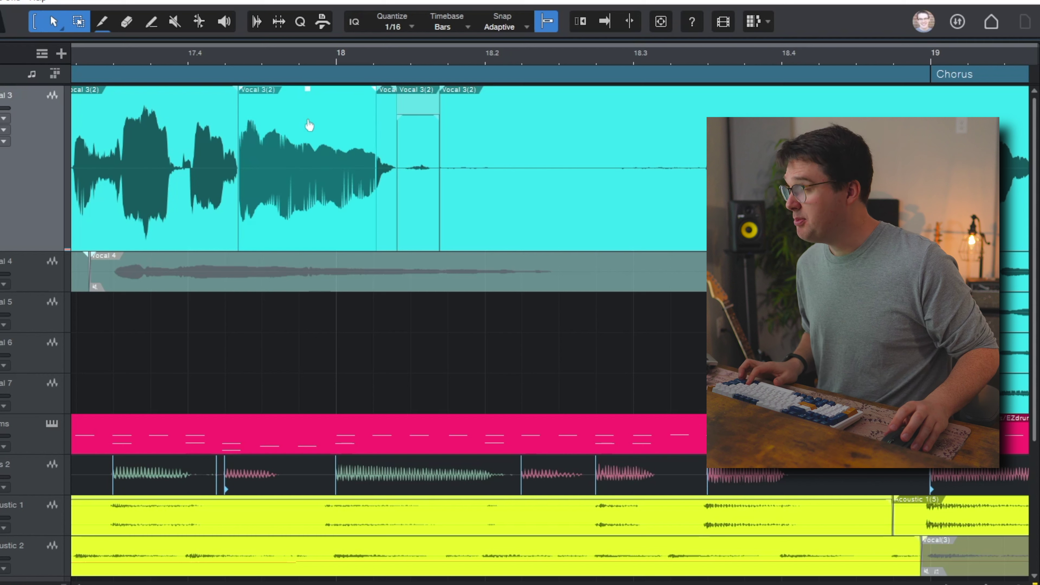
left_click_drag(328, 59, 289, 20)
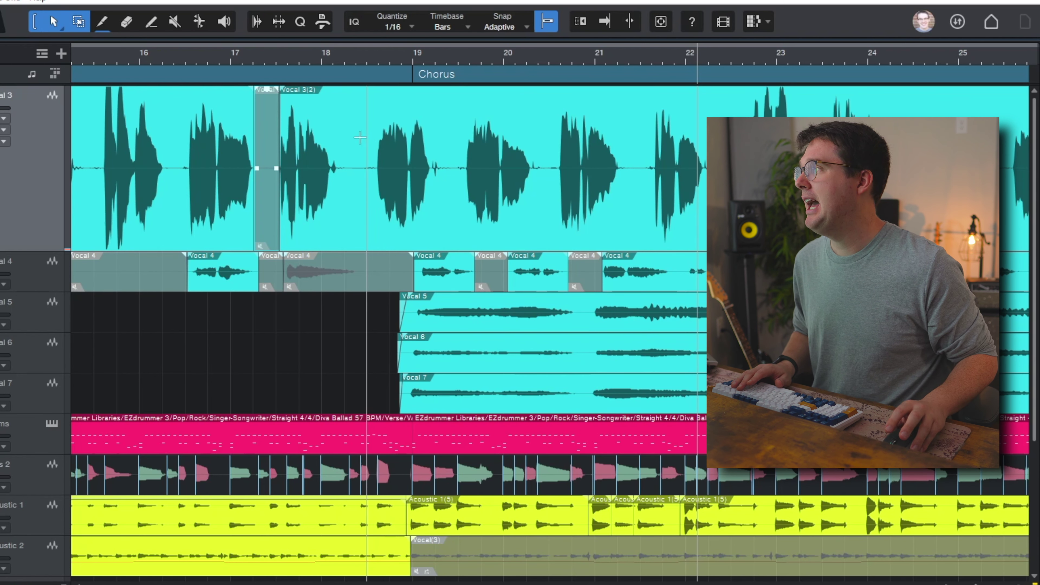
key("4")
left_click_drag(326, 57, 296, 12)
scroll(452, 409, "down", 5)
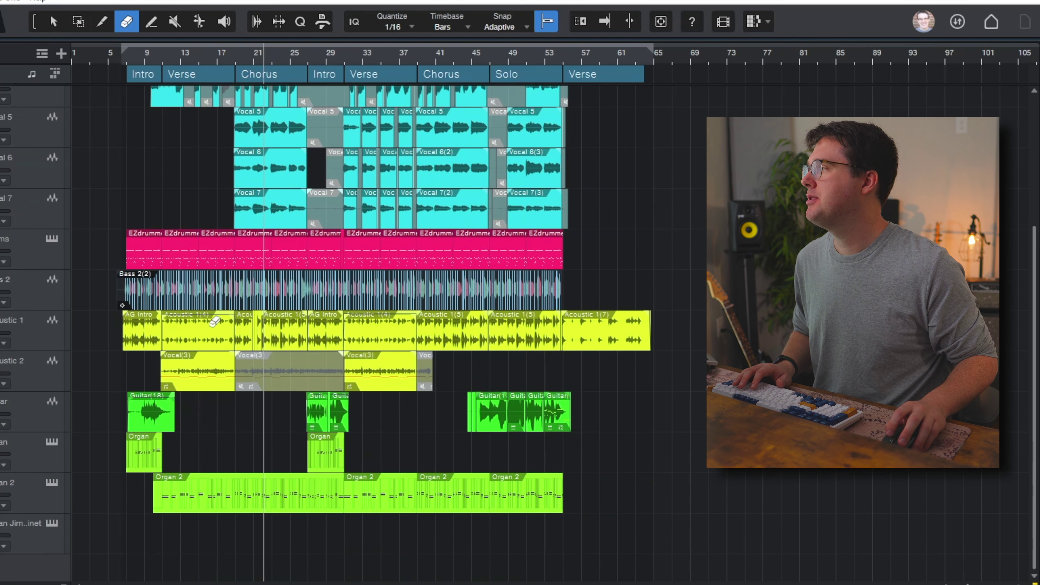
left_click(198, 295)
left_click(198, 328)
left_click(303, 340)
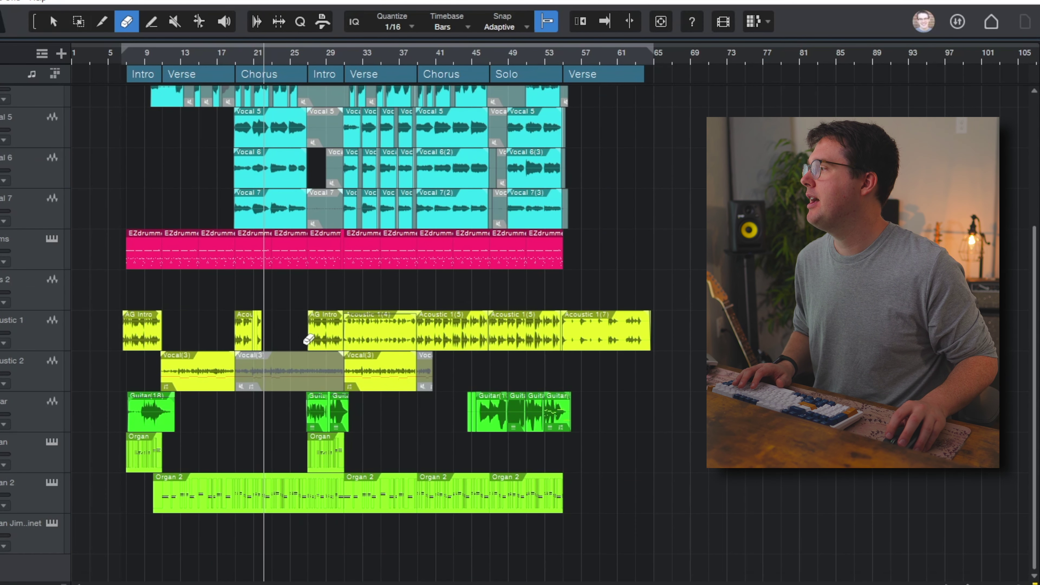
left_click(381, 363)
key("ctrl+z")
key("ctrl+z")
key("ctrl+z")
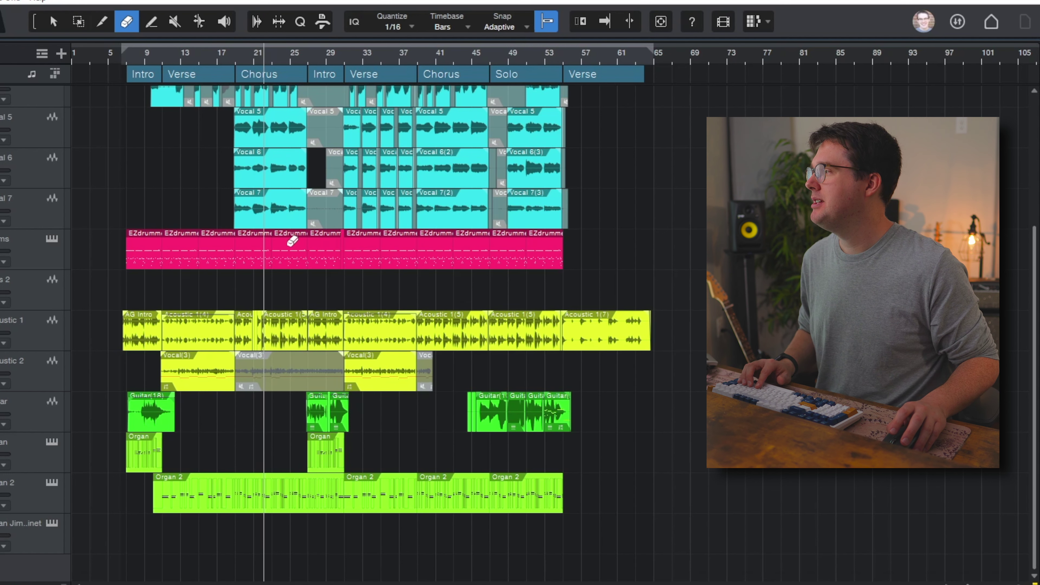
key("ctrl+z")
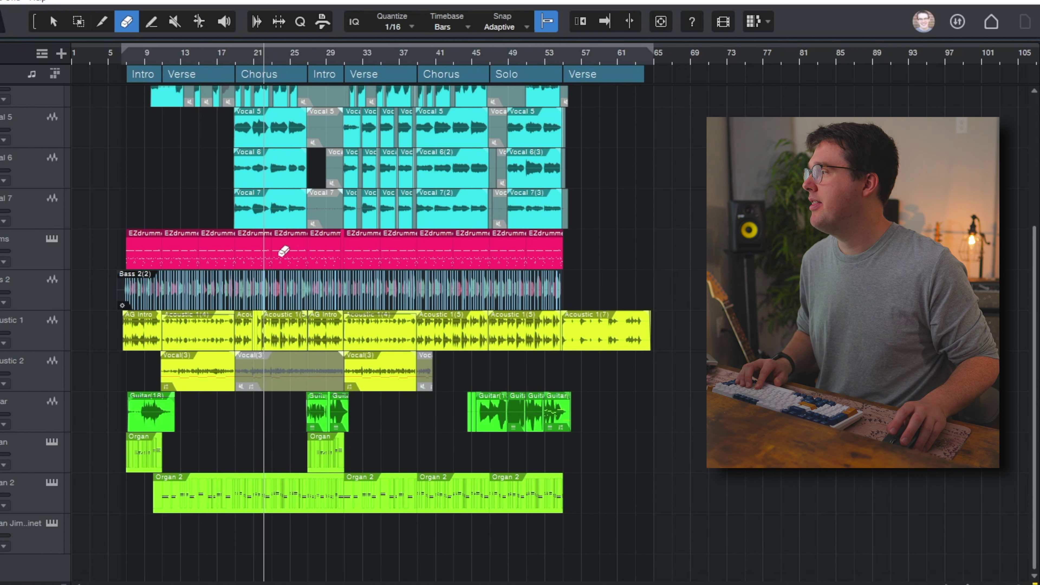
key("1")
left_click(277, 301)
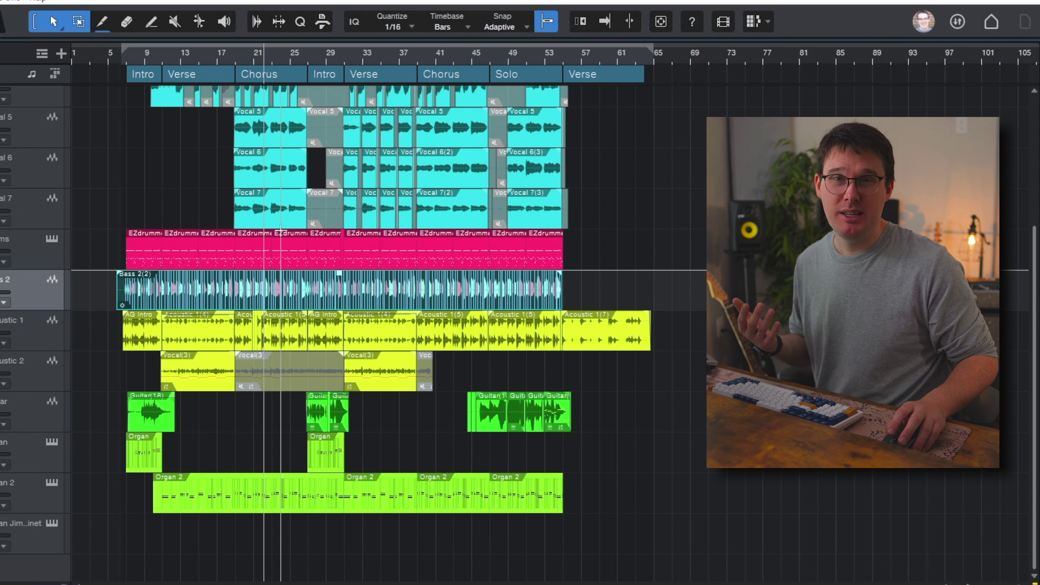
scroll(272, 263, "up", 4)
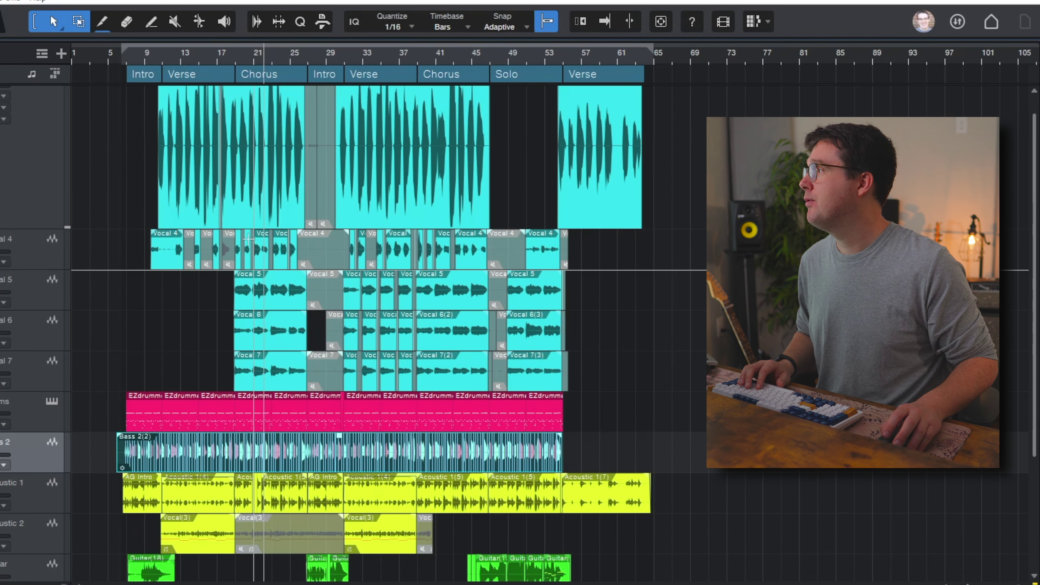
key("4")
key("5")
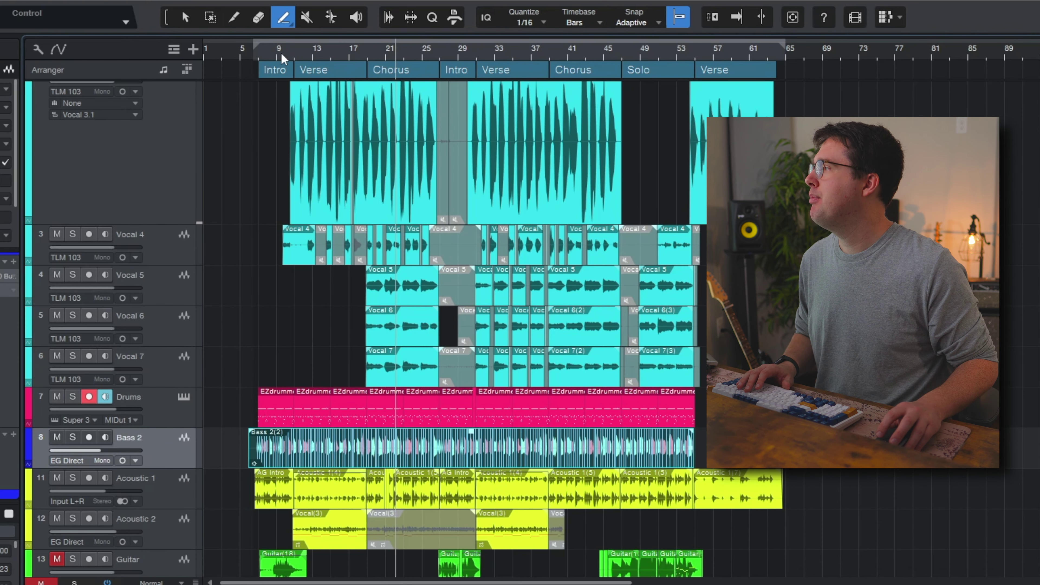
Paint a 59-bar empty part from bar 5 on the Organ Jimmy Cabinet track, then check it in the note editor.
left_click_drag(282, 58, 277, 101)
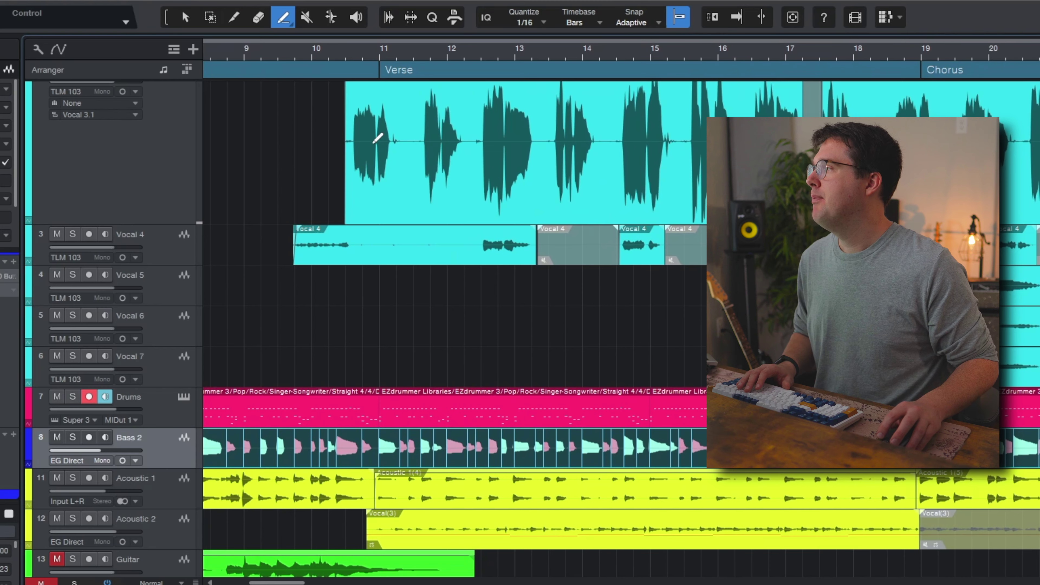
scroll(347, 388, "down", 4)
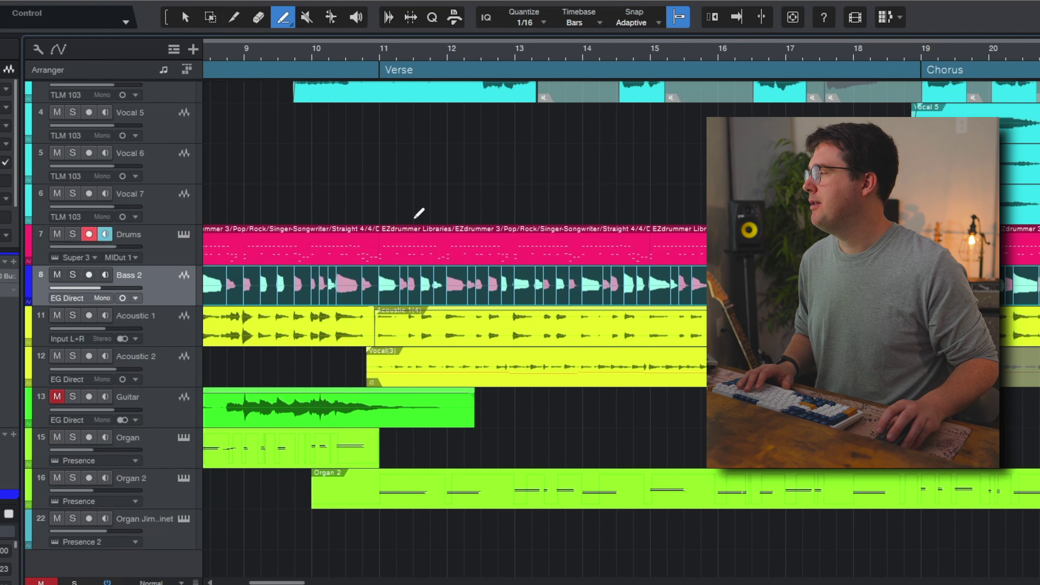
key("shift+f")
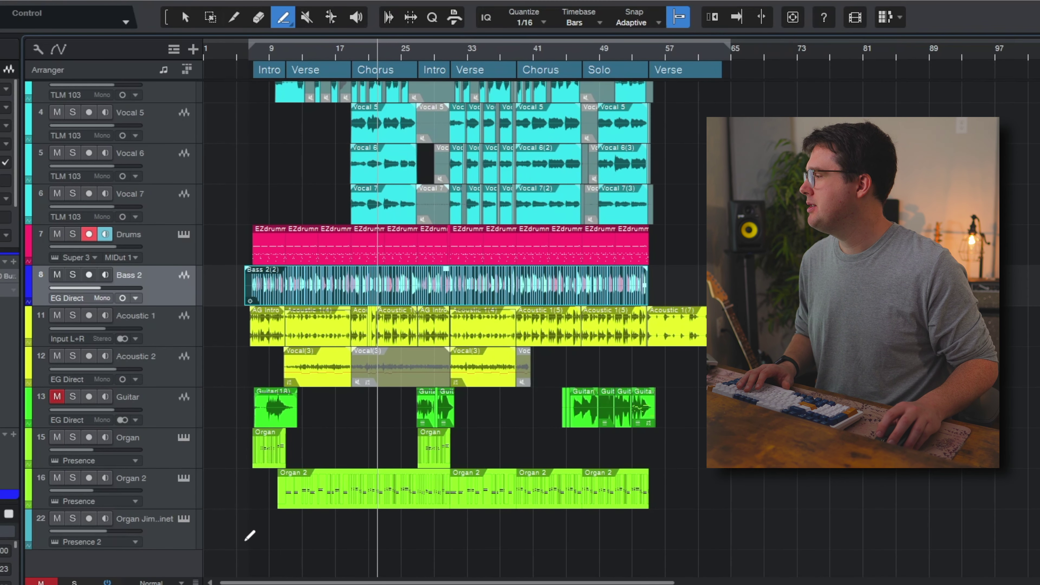
left_click(176, 542)
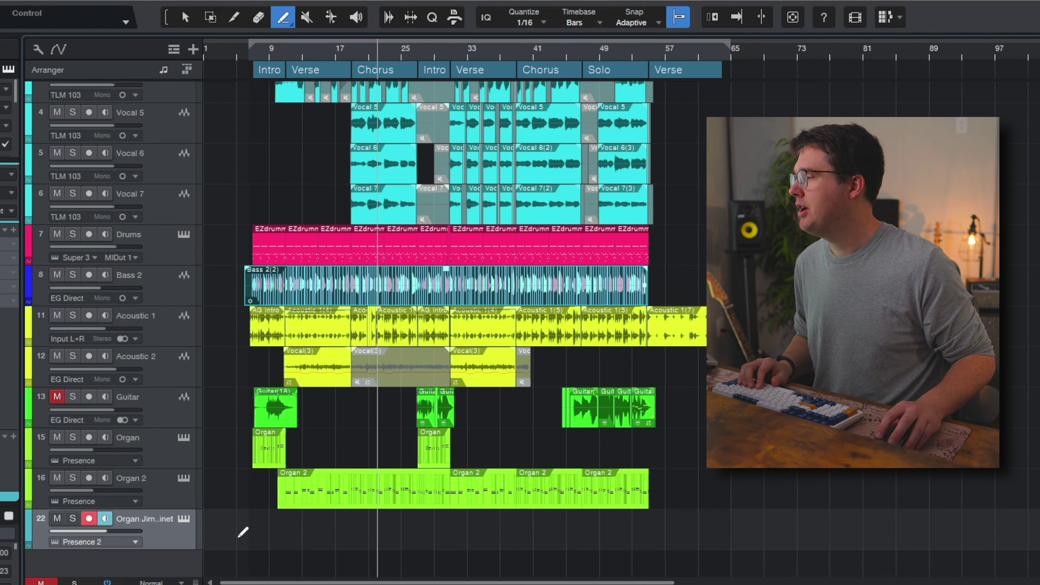
left_click_drag(238, 536, 736, 539)
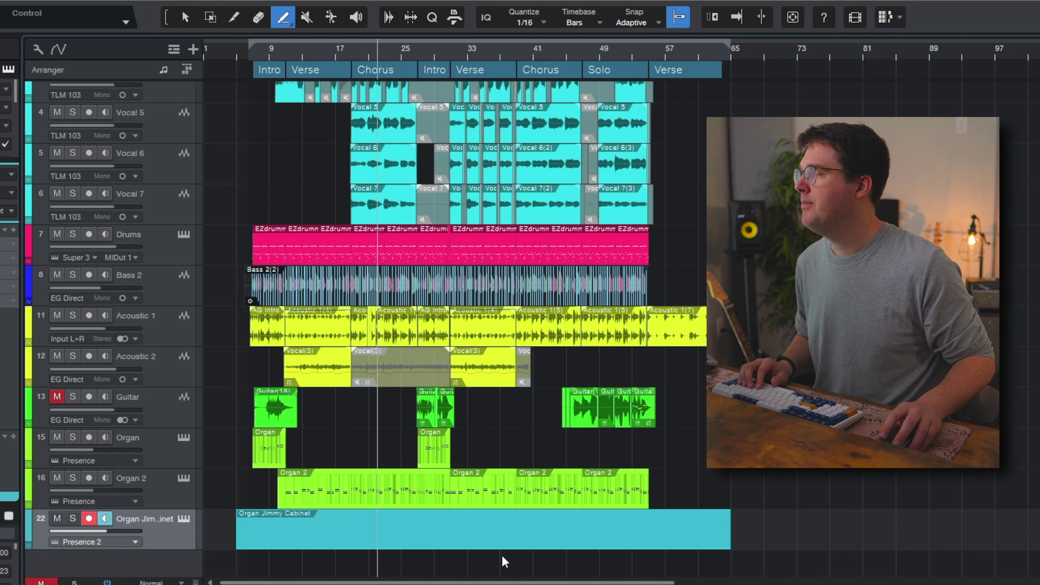
key("1")
double_click(602, 545)
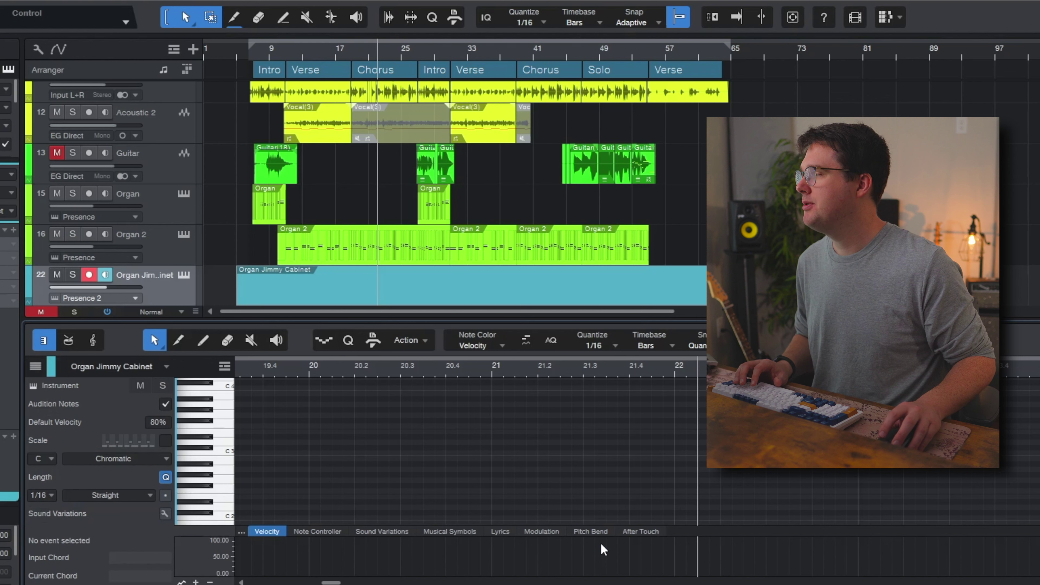
key("F2")
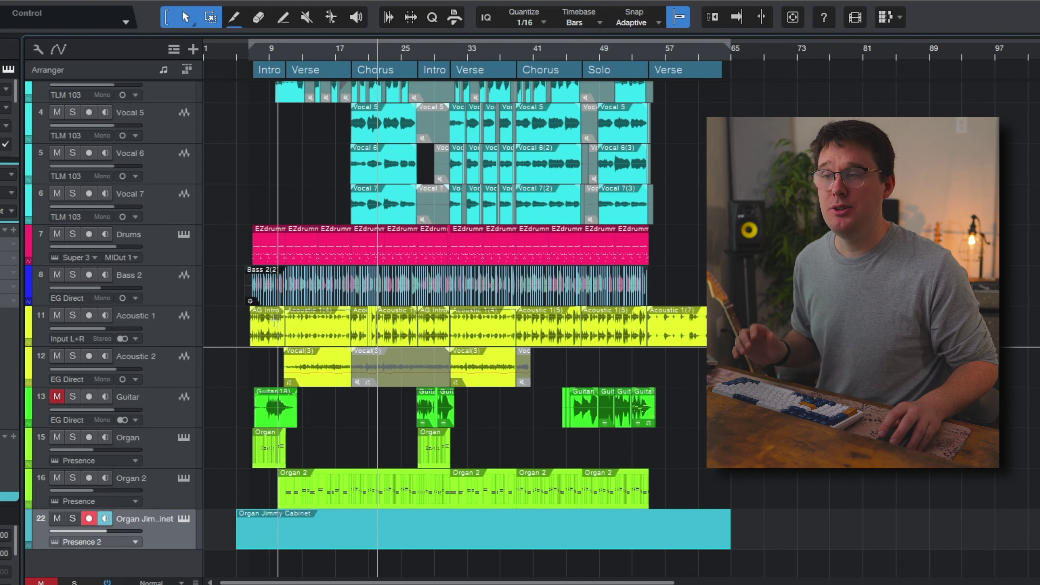
Show the volume automation lane for the Vocal 3 track.
key("a")
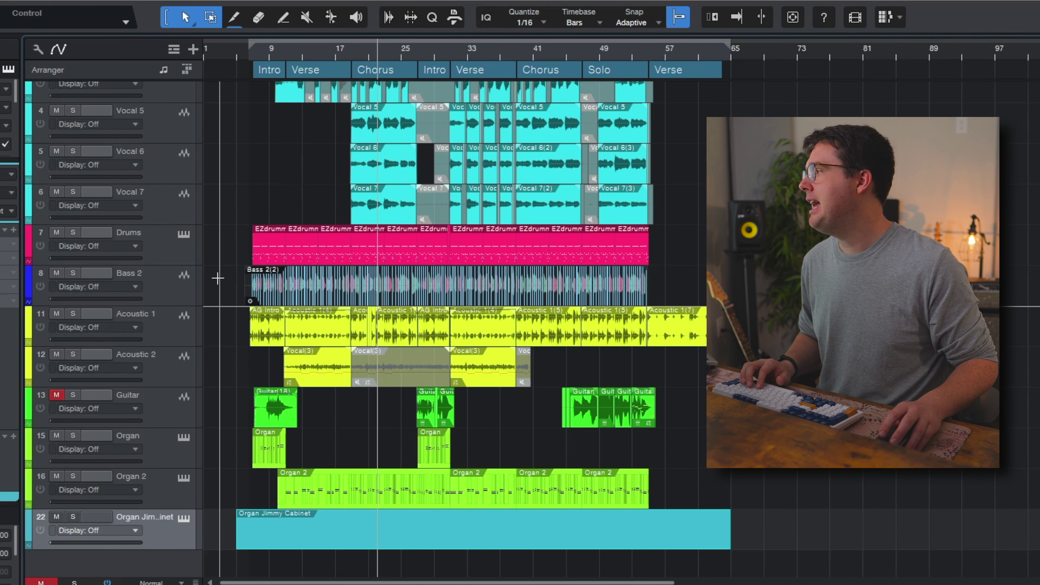
scroll(221, 274, "up", 3)
left_click(185, 170)
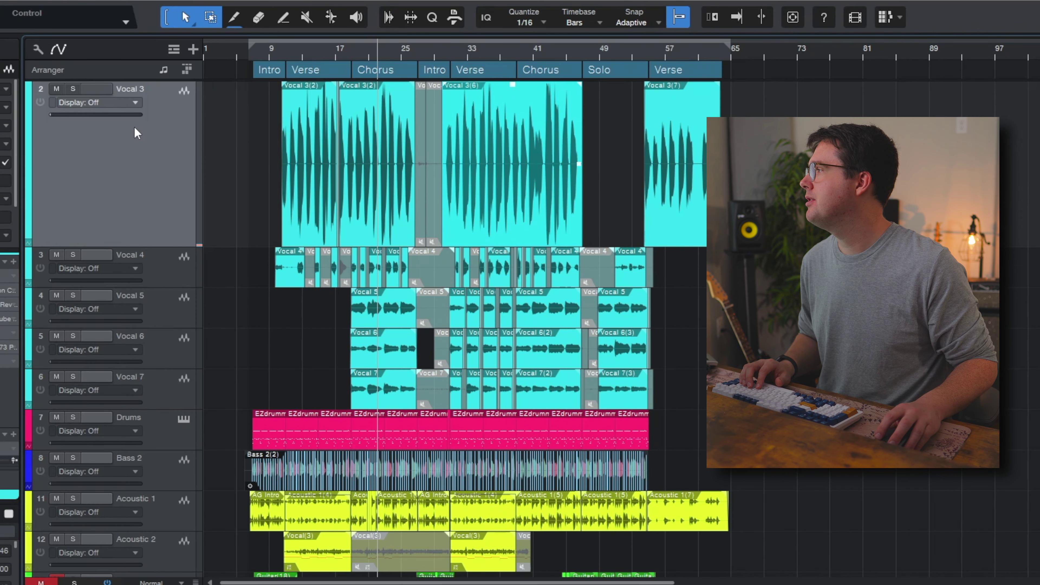
left_click(110, 103)
left_click(121, 134)
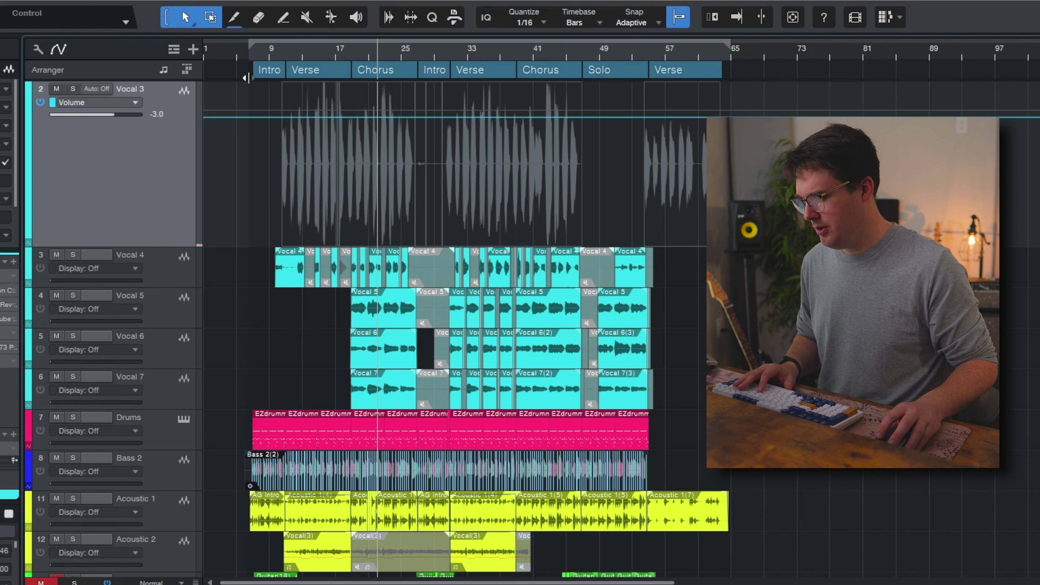
Draw volume dips around bars 30–35 and a ramp up ending near bar 49 on Vocal 3.
key("5")
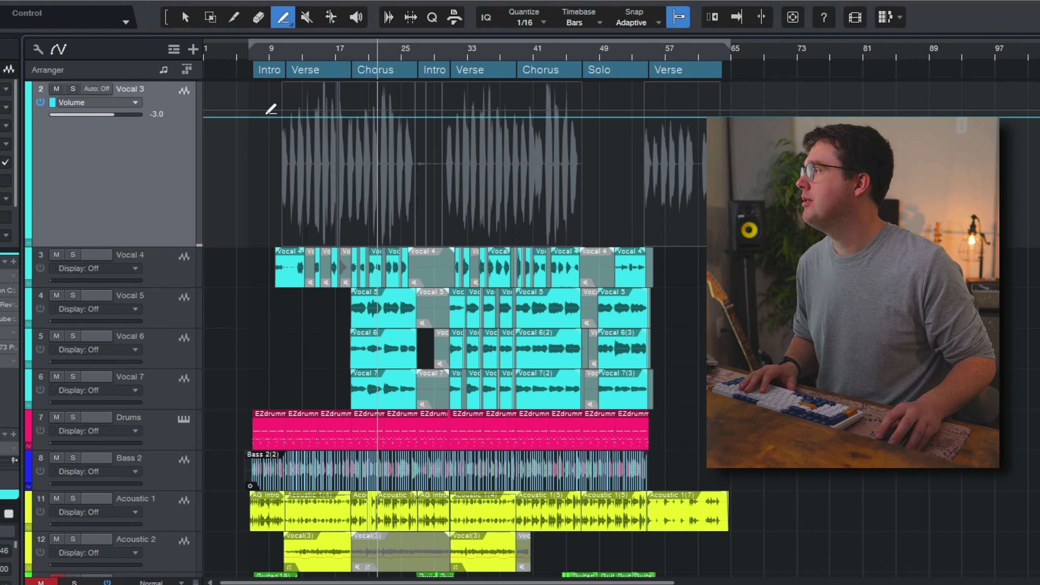
mouse_move(261, 116)
left_mouse_down()
mouse_move(331, 148)
mouse_move(340, 122)
mouse_move(294, 131)
mouse_move(335, 118)
left_mouse_up()
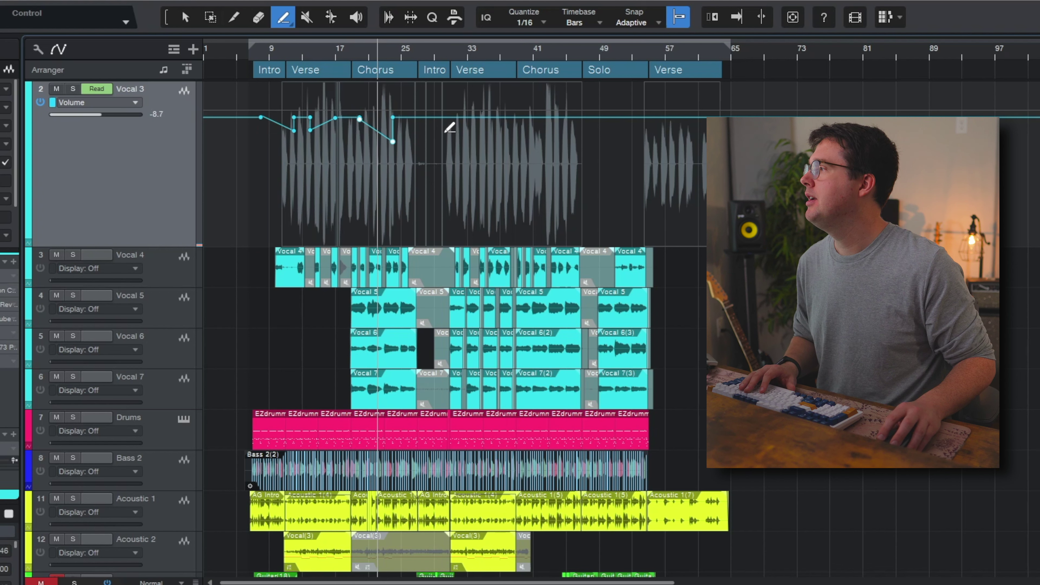
left_click_drag(442, 133, 484, 182)
left_click_drag(541, 134, 600, 105)
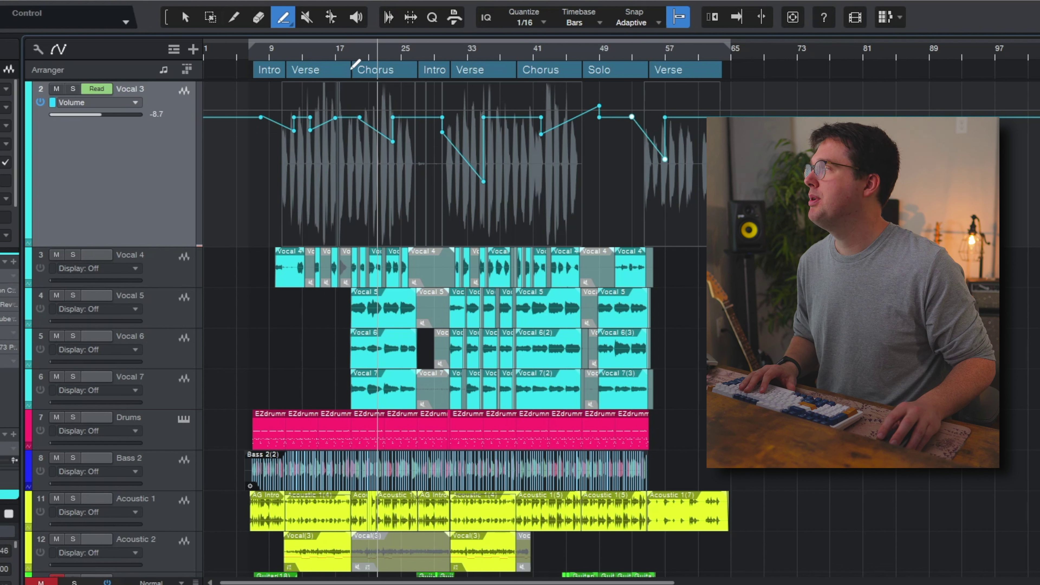
Draw saw-shaped volume changes over bars 9–33 and 55–67 on Vocal 3.
left_click(293, 26)
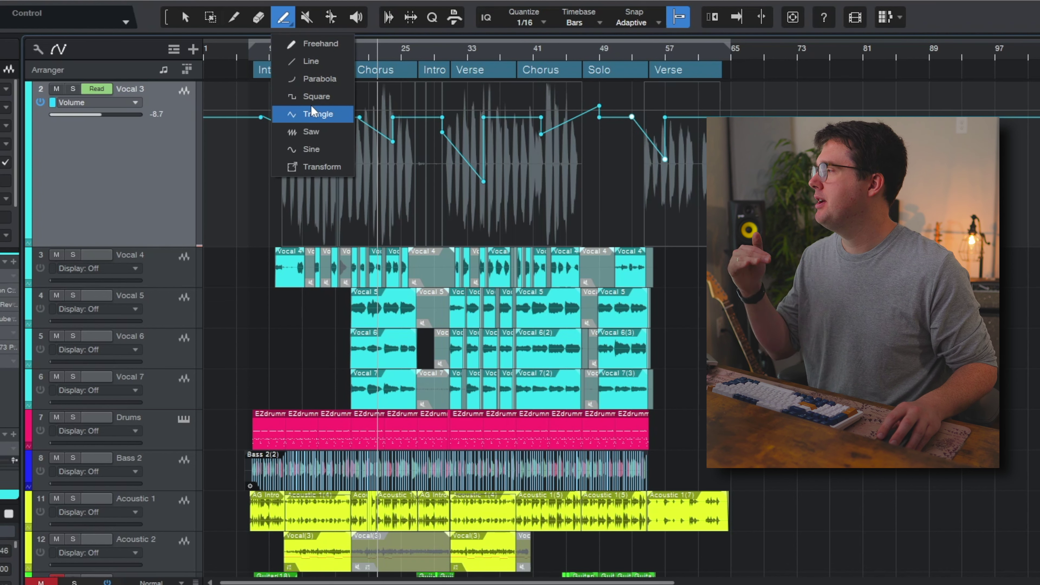
left_click(332, 132)
left_click_drag(274, 147, 467, 161)
mouse_move(499, 123)
left_mouse_down()
mouse_move(714, 139)
mouse_move(764, 172)
left_mouse_up()
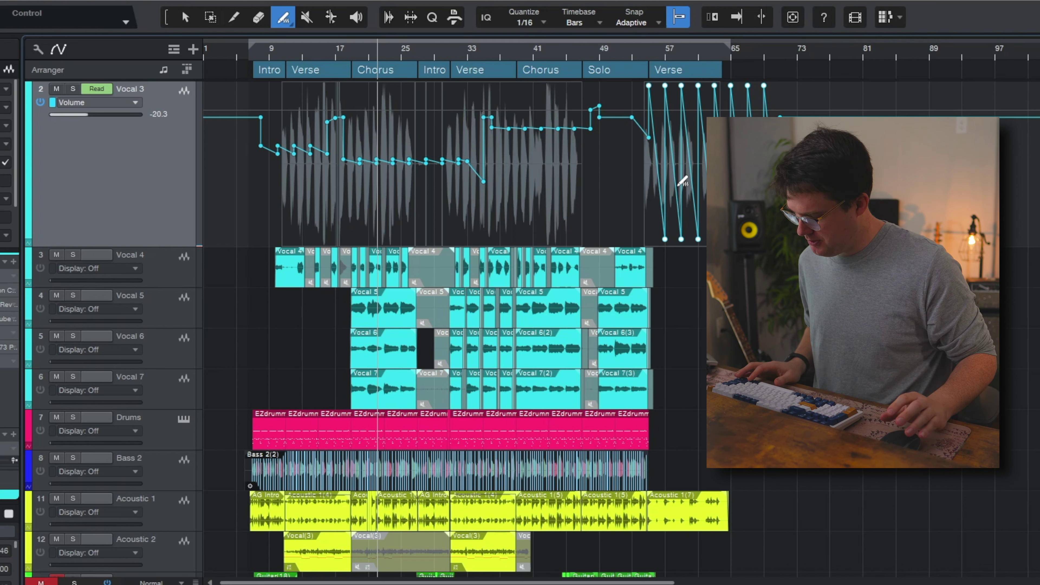
Undo the volume strokes, return to the Arrow tool and hide the automation lanes.
key("ctrl+z")
key("ctrl+z")
key("ctrl+z")
key("ctrl+z")
key("ctrl+z")
key("ctrl+z")
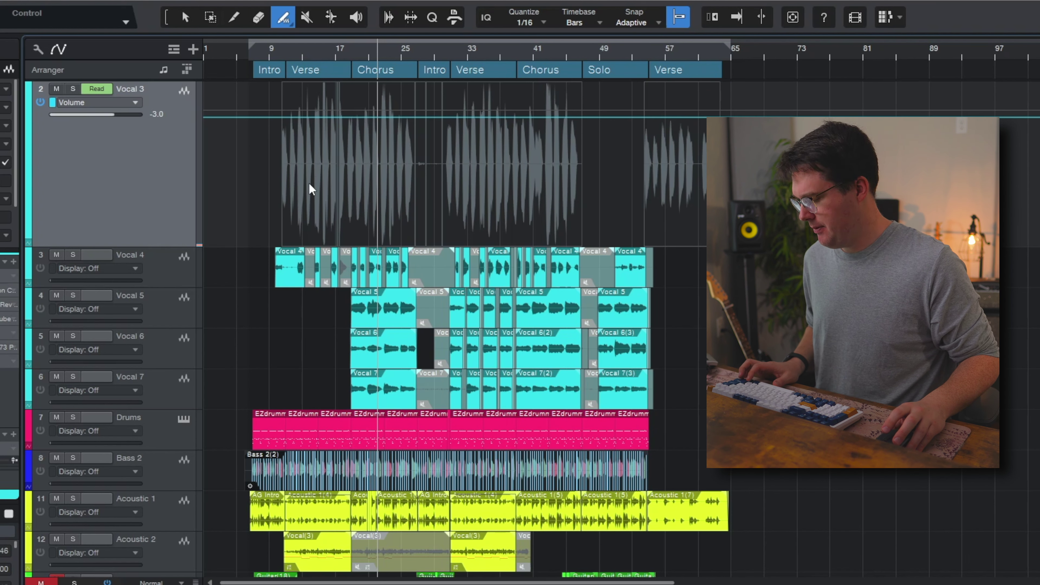
key("1")
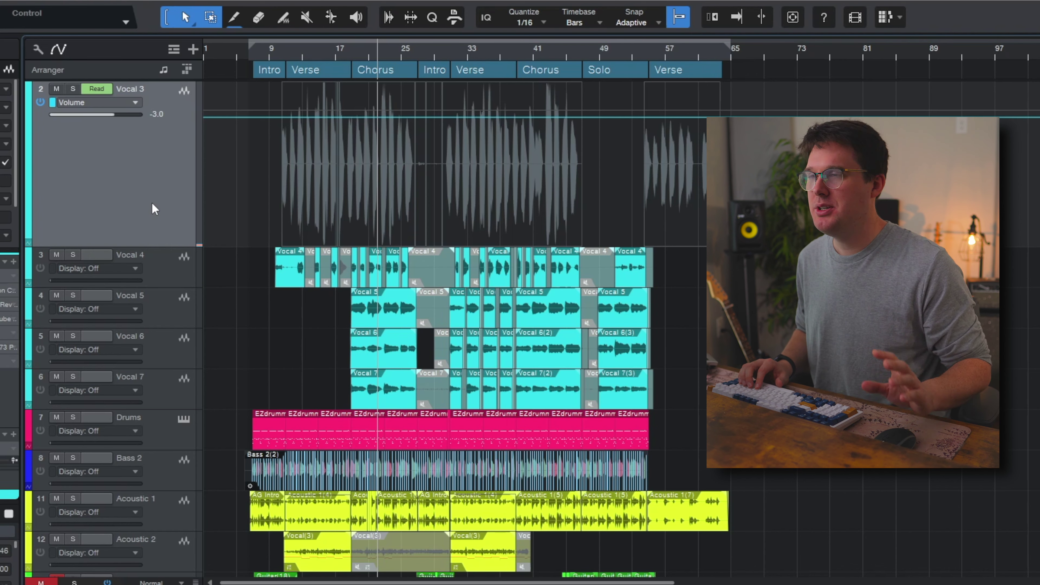
key("a")
scroll(299, 370, "down", 5)
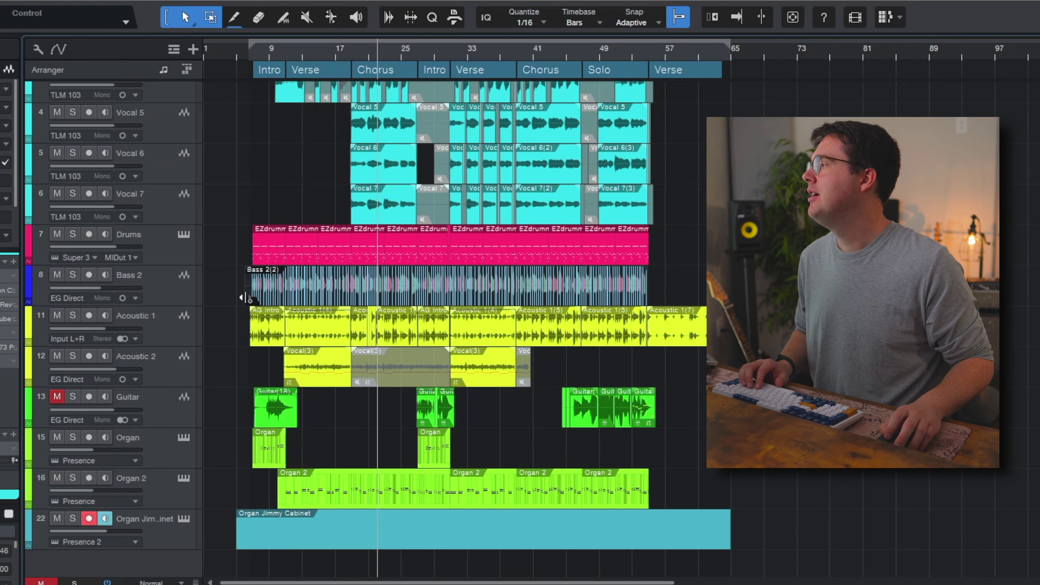
Record-arm the Drums track with input monitoring on, then select Vocal 6.
left_click(176, 240)
left_click(170, 204)
left_click(170, 155)
Toggle the automation lanes on and off, leaving them hidden.
scroll(170, 155, "up", 1)
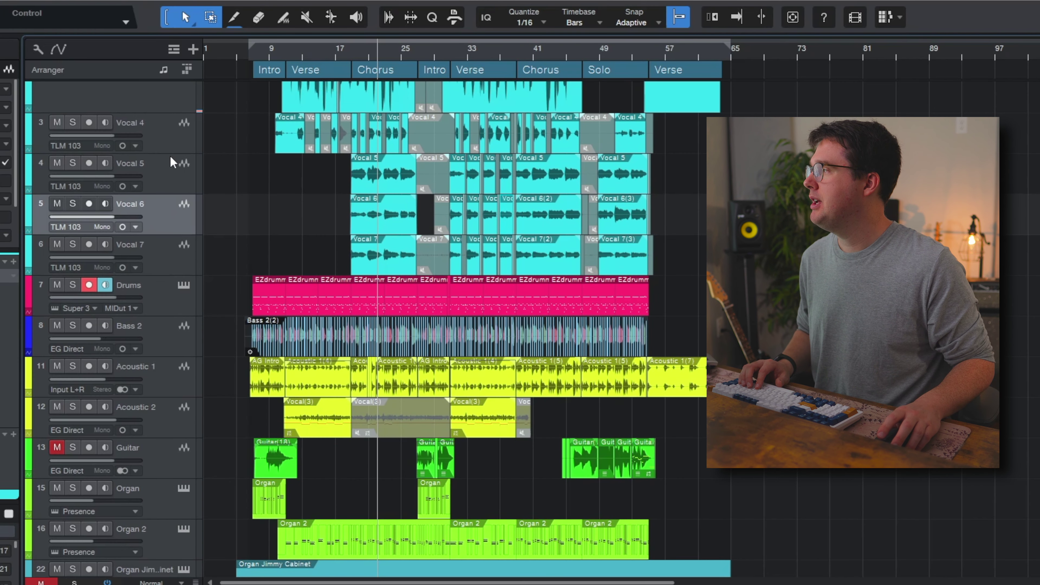
key("a")
key("a")
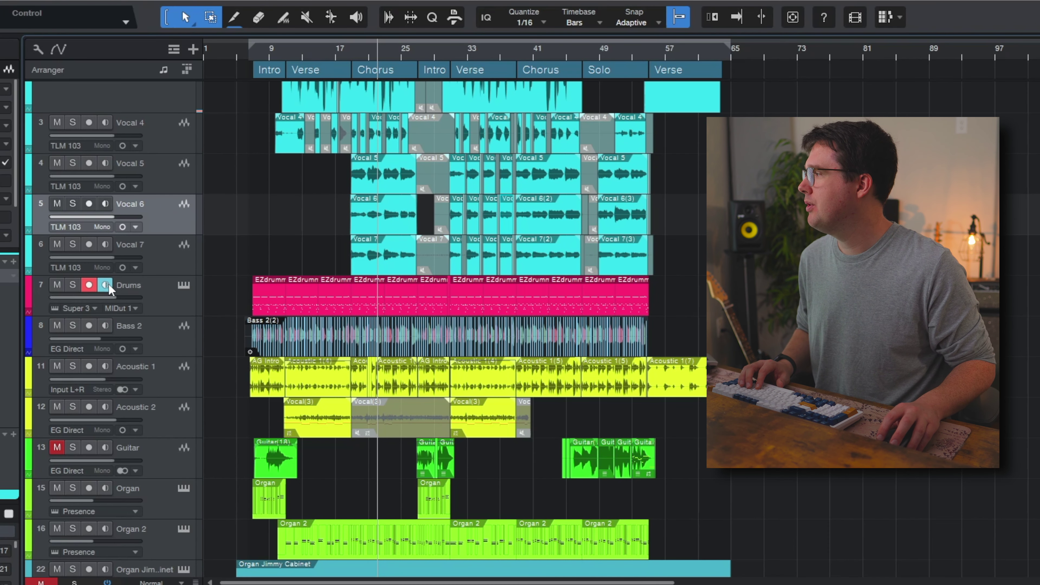
key("a")
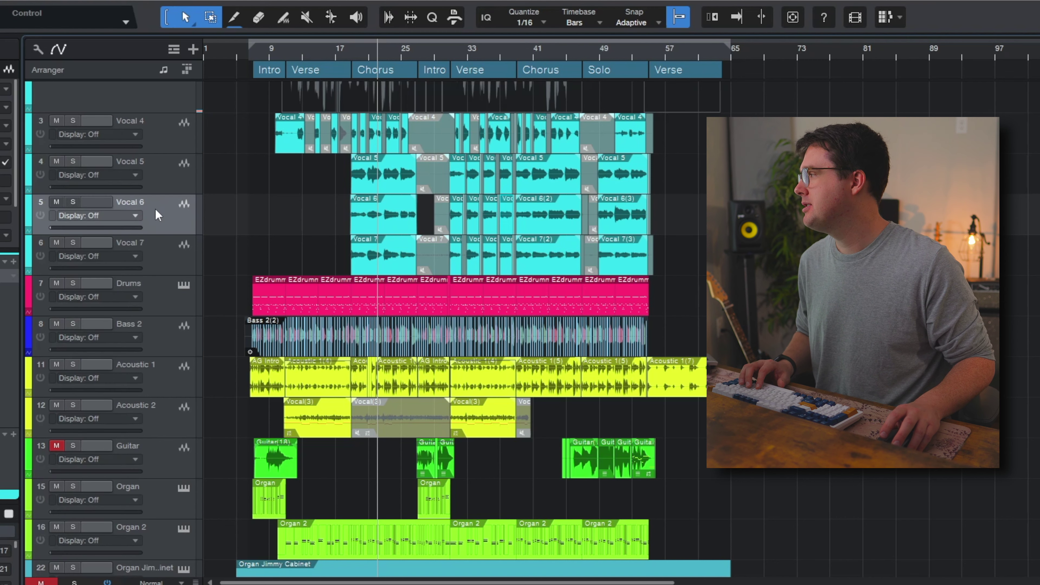
key("a")
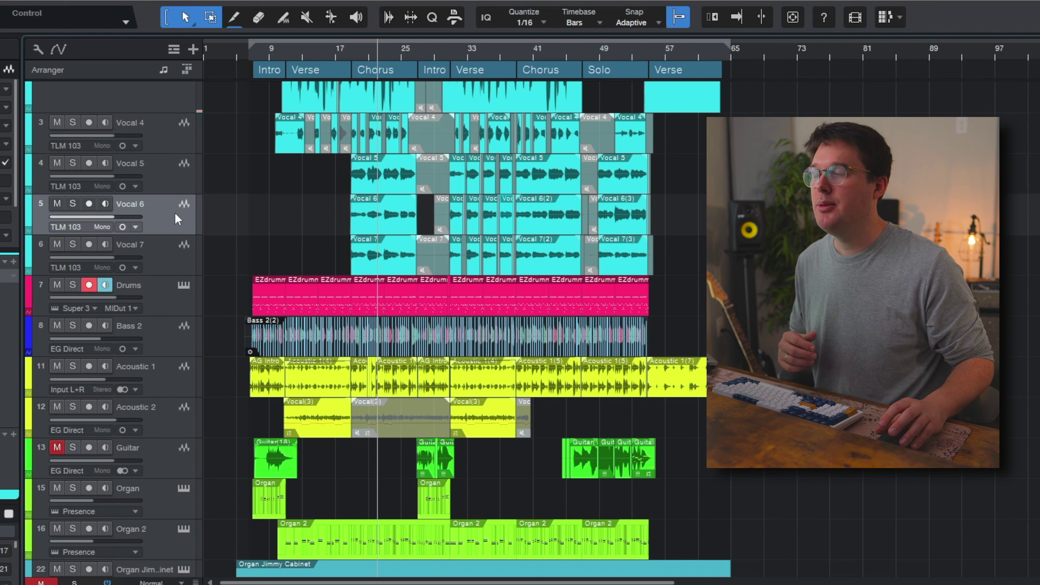
scroll(163, 133, "up", 5)
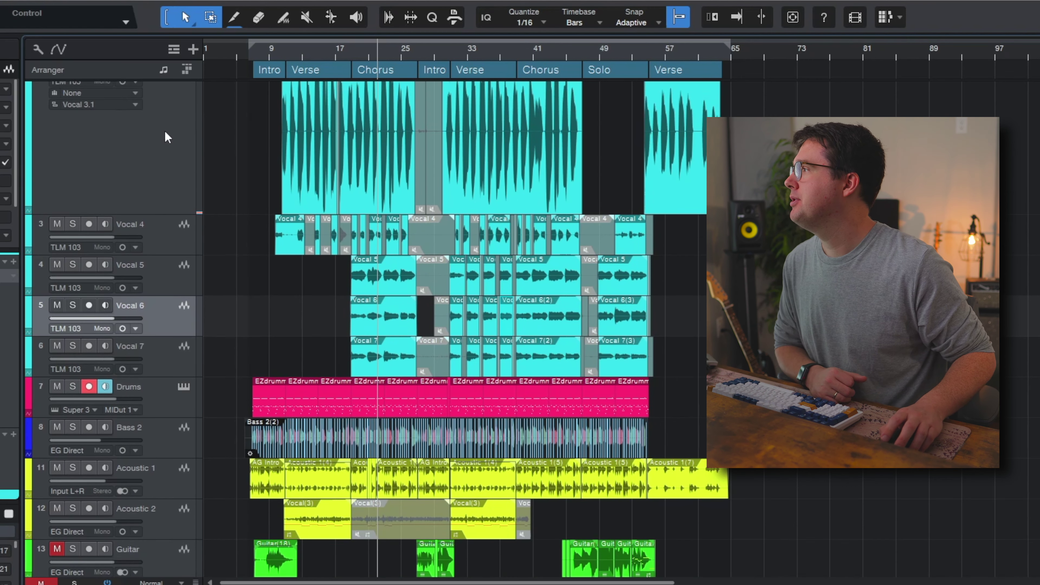
key("5")
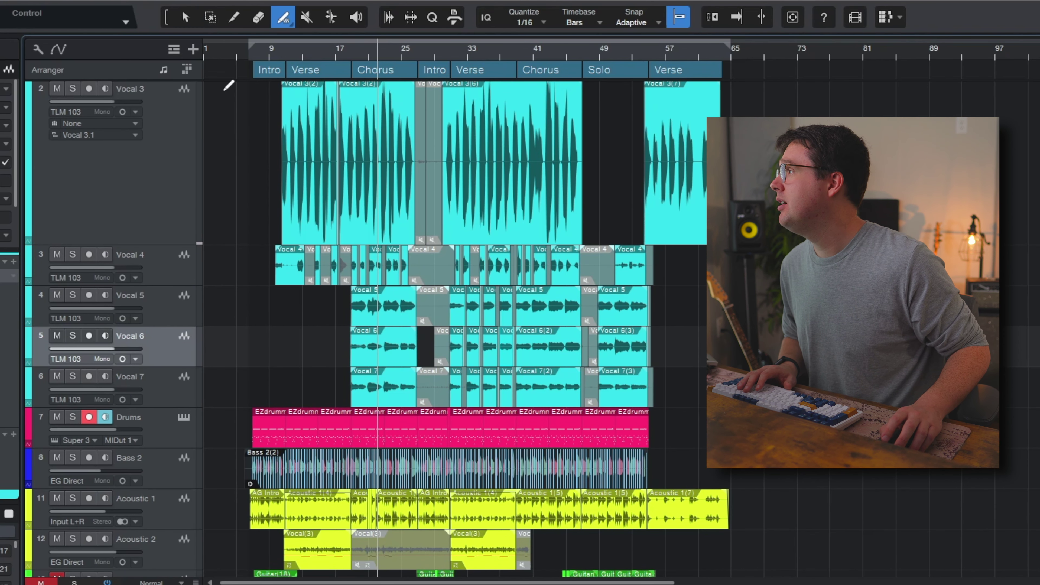
key("6")
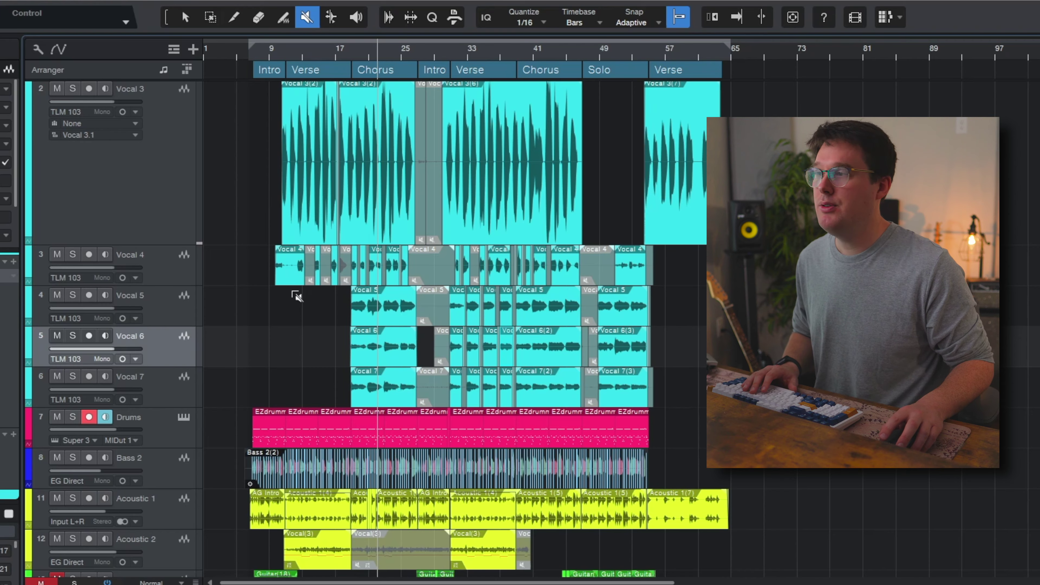
scroll(296, 296, "down", 5)
left_click(277, 349)
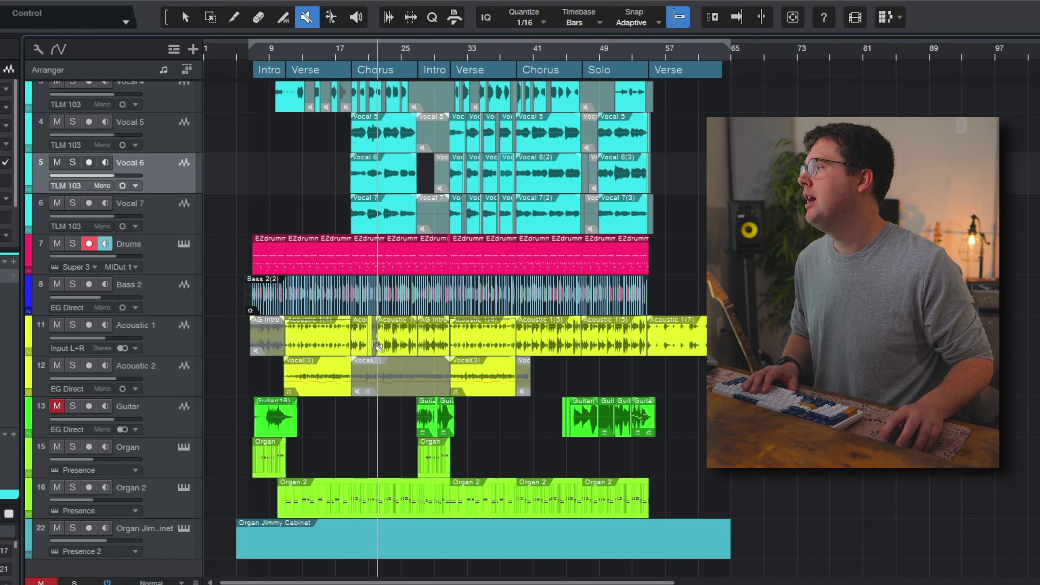
left_click(470, 352)
left_click(565, 349)
left_click(629, 349)
left_click(702, 342)
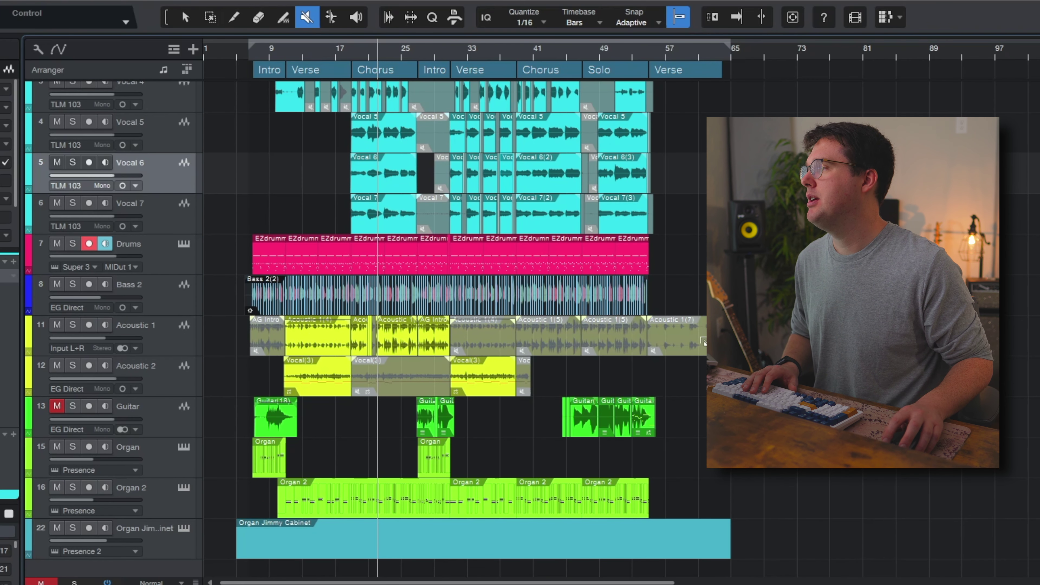
left_click(471, 299)
left_click(475, 265)
left_click(399, 264)
left_click(346, 262)
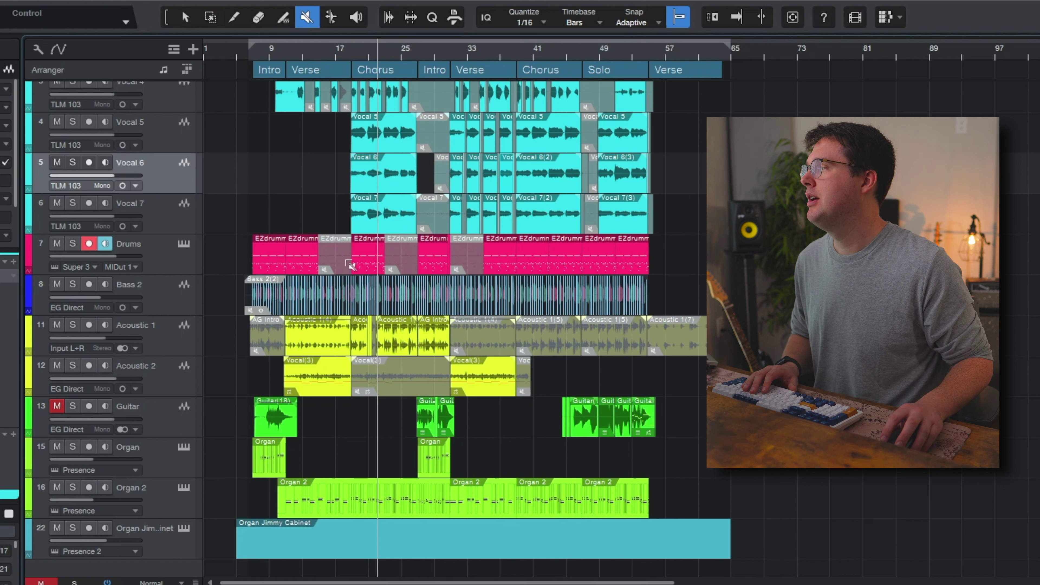
left_click(305, 263)
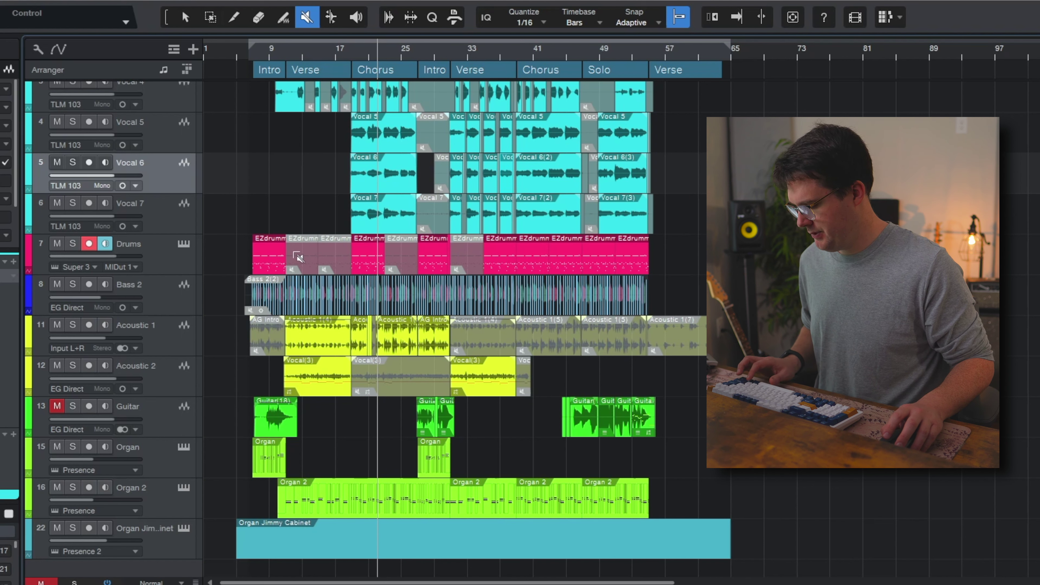
key("ctrl+z")
key("ctrl+z")
key("ctrl+z")
key("ctrl+z")
key("ctrl+z")
key("ctrl+z")
key("ctrl+z")
key("ctrl+z")
key("ctrl+z")
key("ctrl+z")
key("ctrl+z")
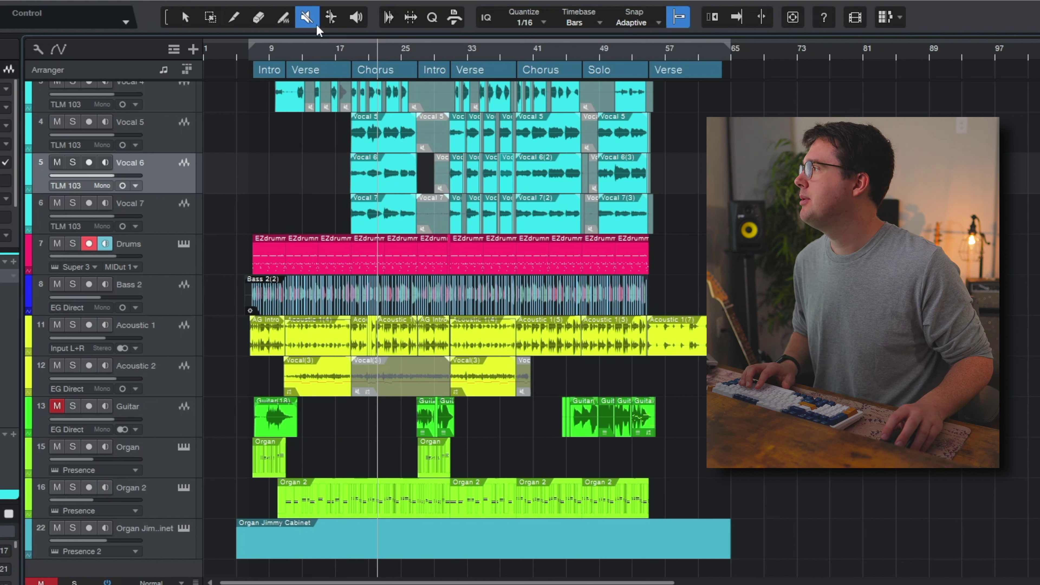
Show Bass 2 bend markers, zoom to bars 8–10, and detect transients on the Acoustic 1 event.
left_click(330, 18)
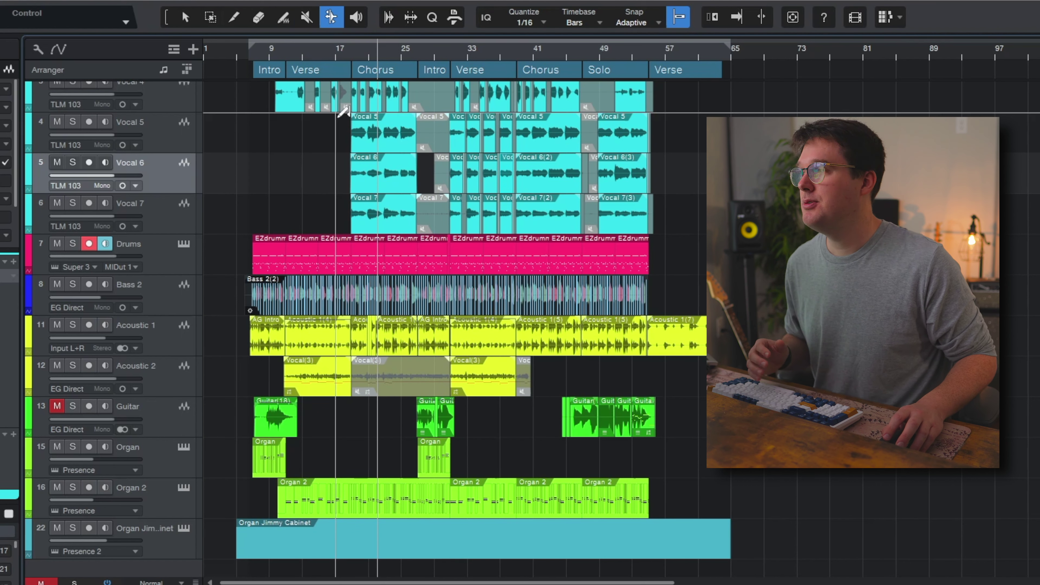
left_click(177, 290)
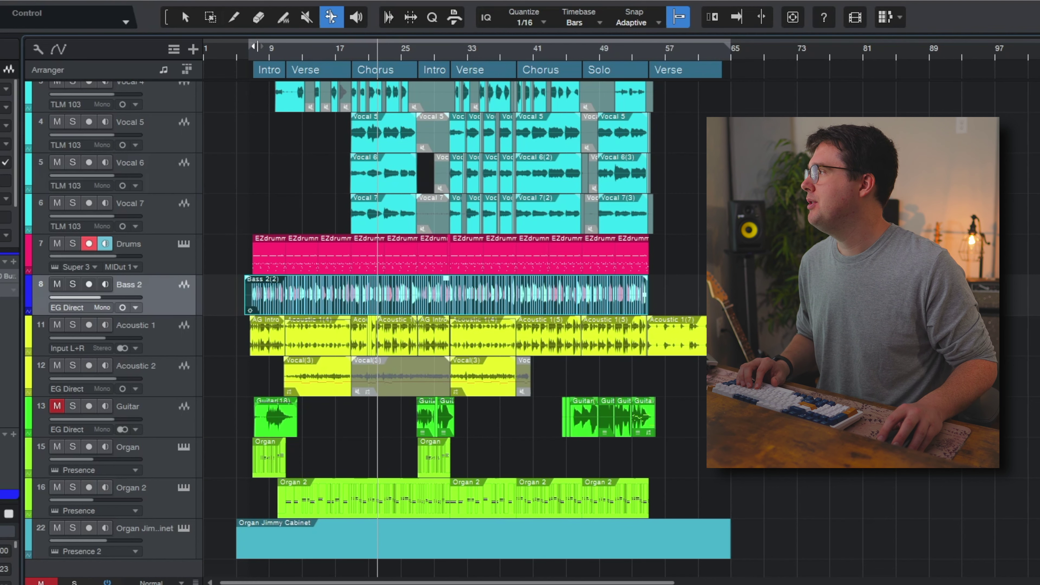
left_click_drag(262, 50, 263, 130)
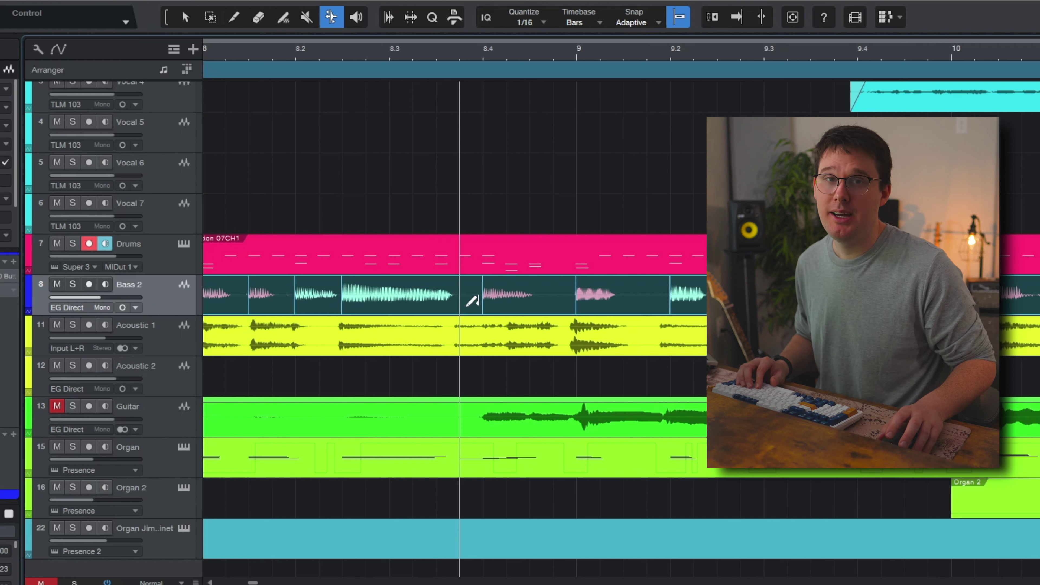
key("1")
left_click(505, 353)
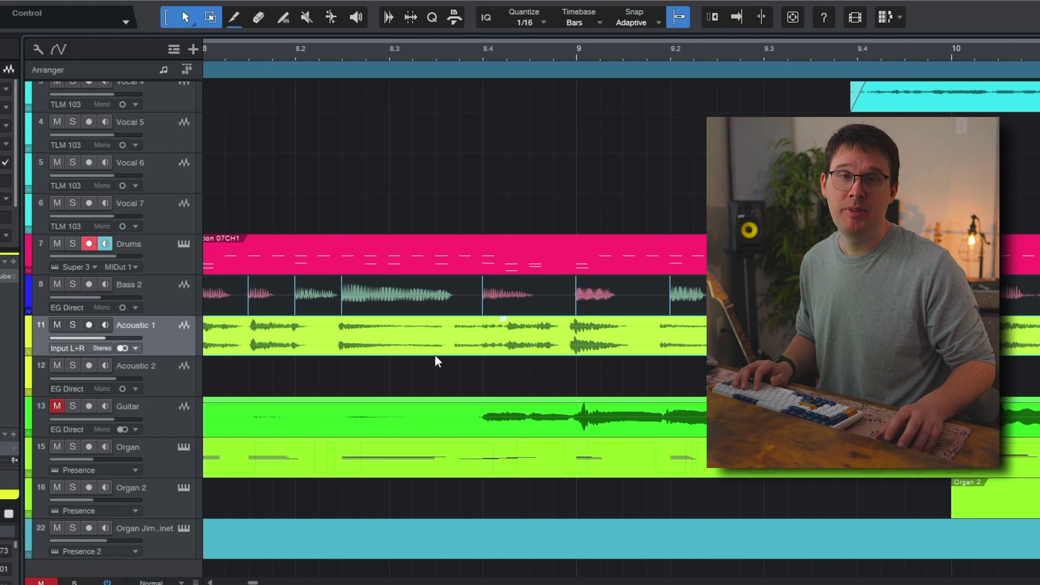
key("q")
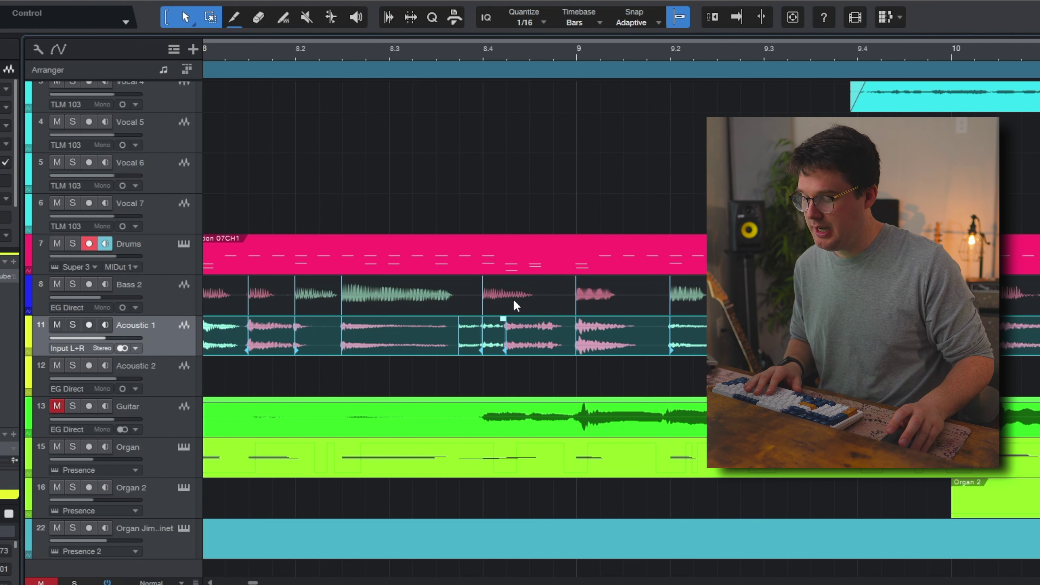
key("7")
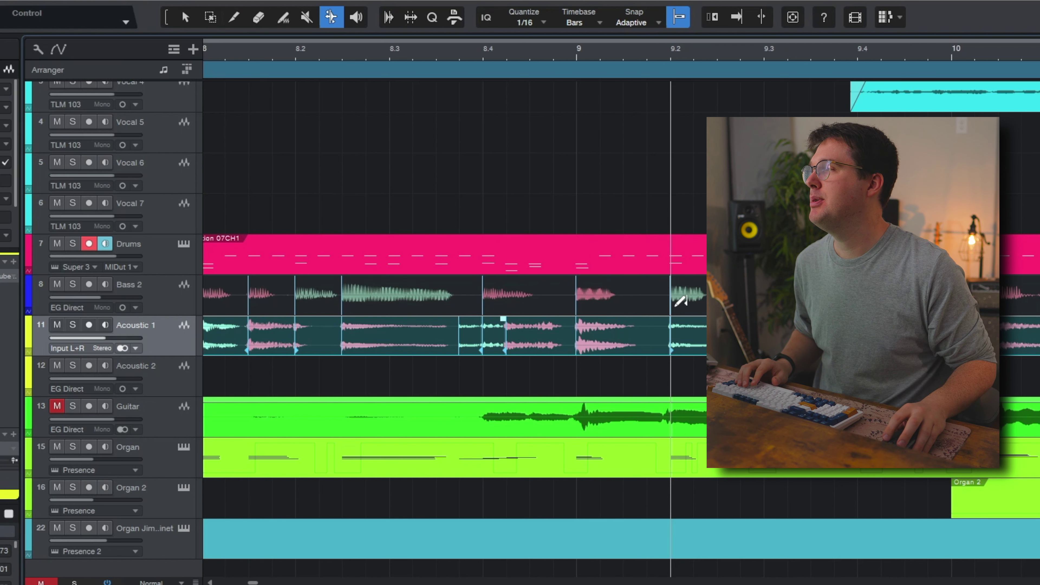
Enlarge Bass 2 and drag its bar 9.2 bend marker earlier and back, leaving it at 9.2.
left_click_drag(664, 60, 664, 86)
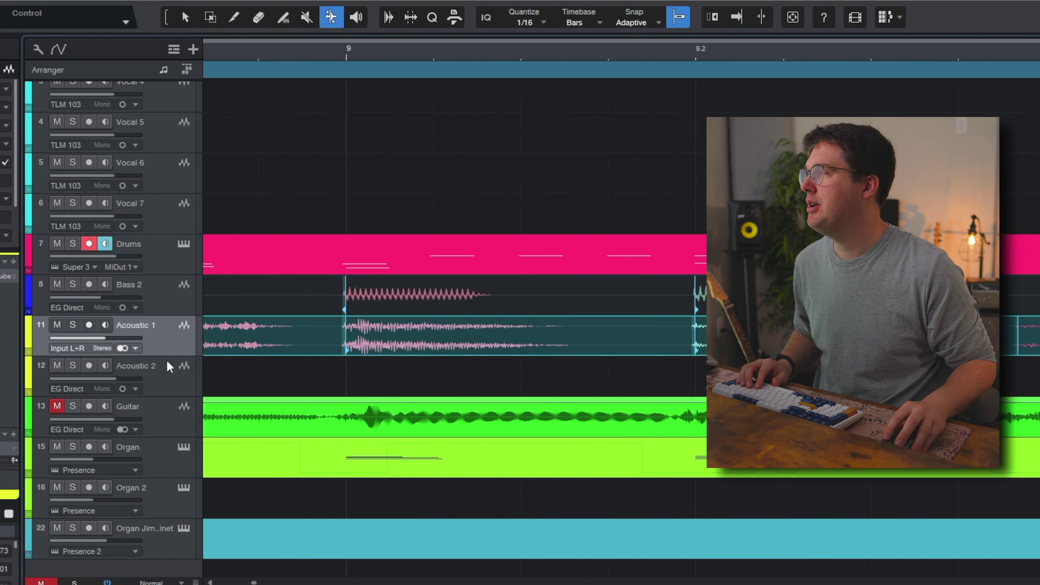
left_click_drag(174, 314, 175, 436)
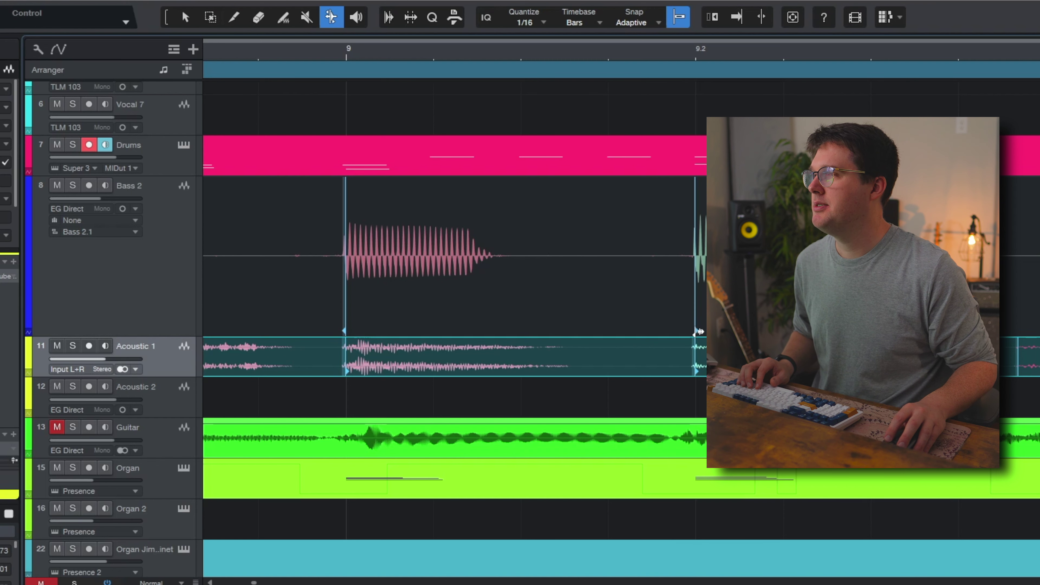
mouse_move(700, 331)
left_mouse_down()
mouse_move(527, 328)
mouse_move(696, 325)
mouse_move(527, 316)
left_mouse_up()
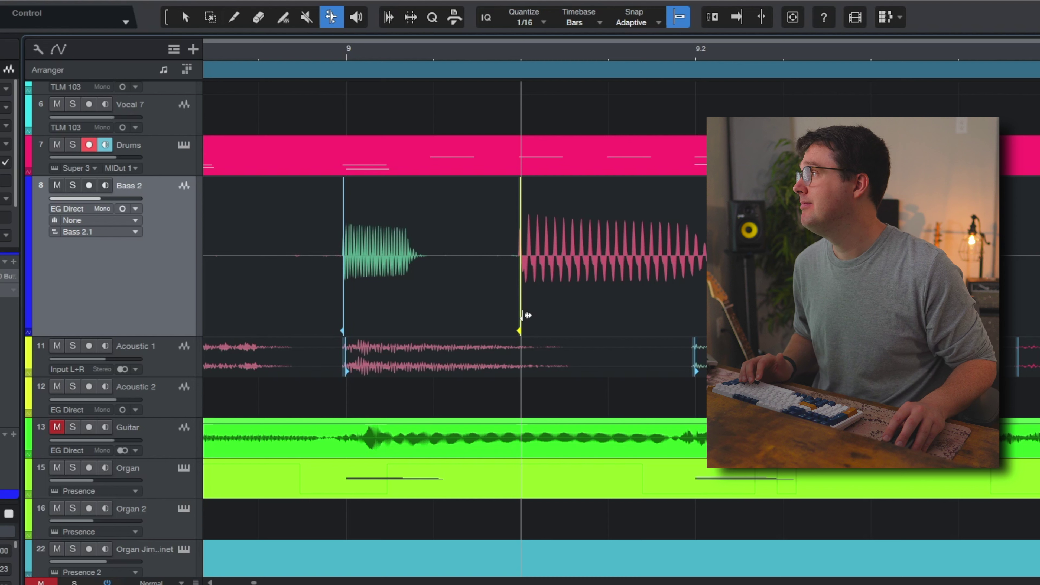
mouse_move(527, 316)
left_mouse_down()
mouse_move(657, 303)
mouse_move(696, 316)
left_mouse_up()
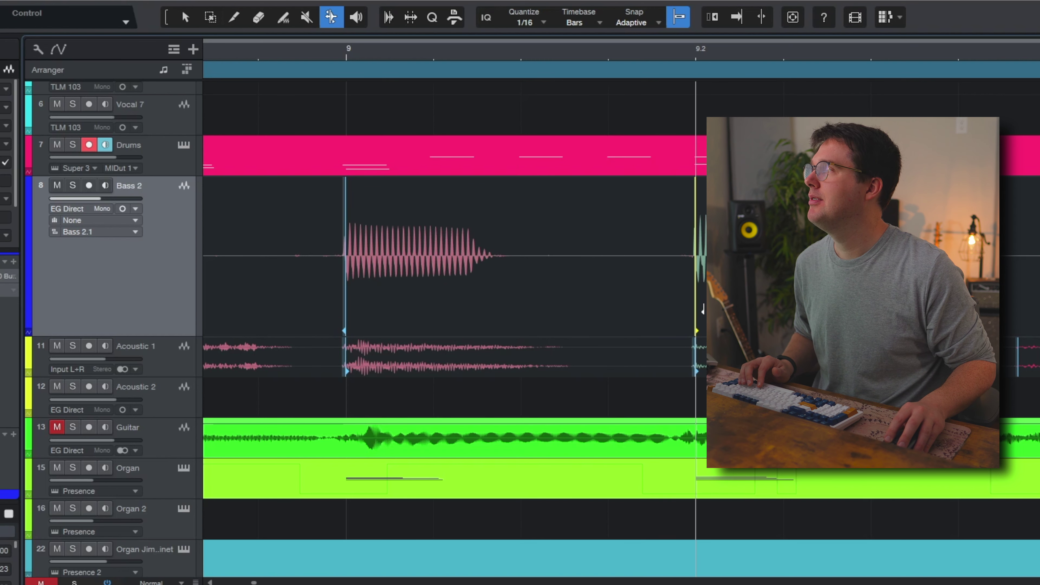
left_click_drag(630, 60, 618, 41)
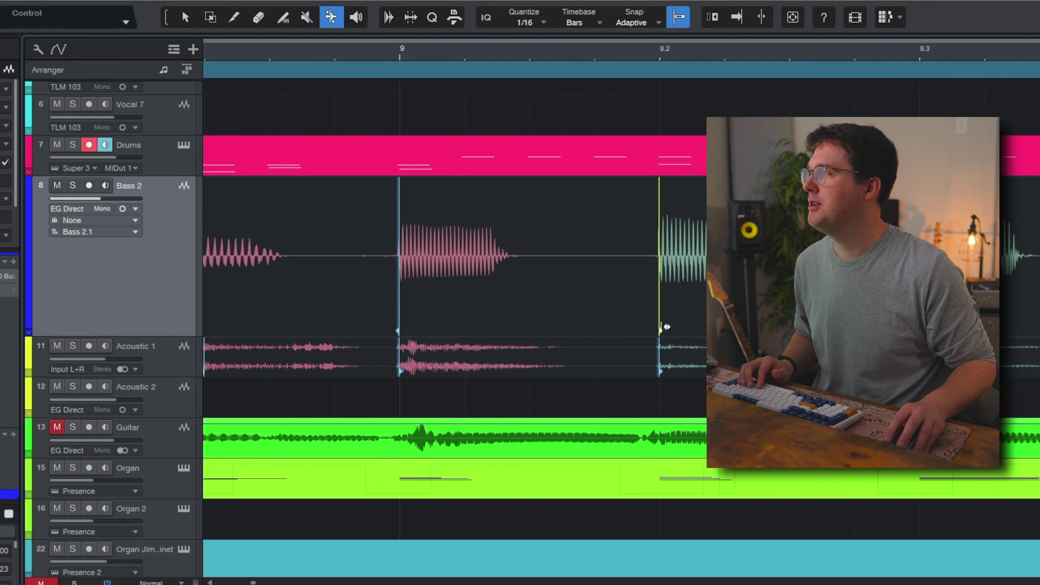
left_click_drag(660, 329, 545, 329)
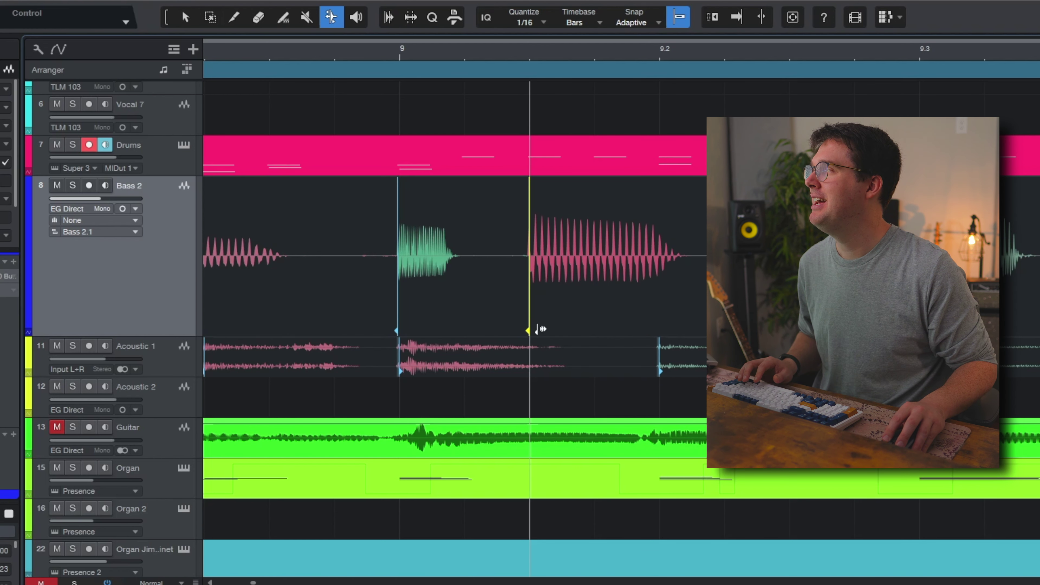
mouse_move(537, 329)
left_mouse_down()
mouse_move(468, 325)
mouse_move(660, 328)
left_mouse_up()
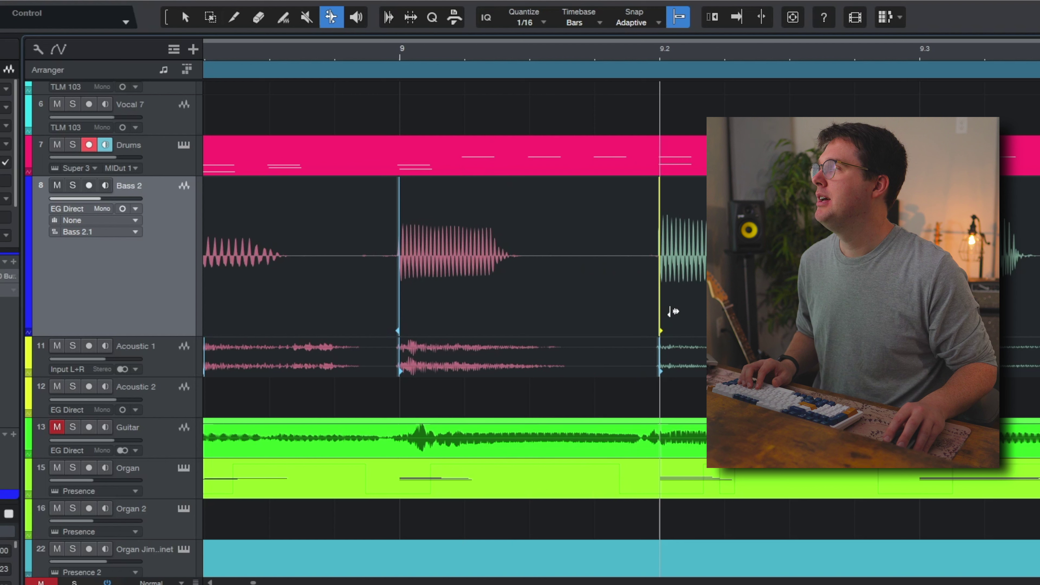
Delete three stray Bass 2 bend markers and shift one slightly earlier.
scroll(541, 47, "down", 5)
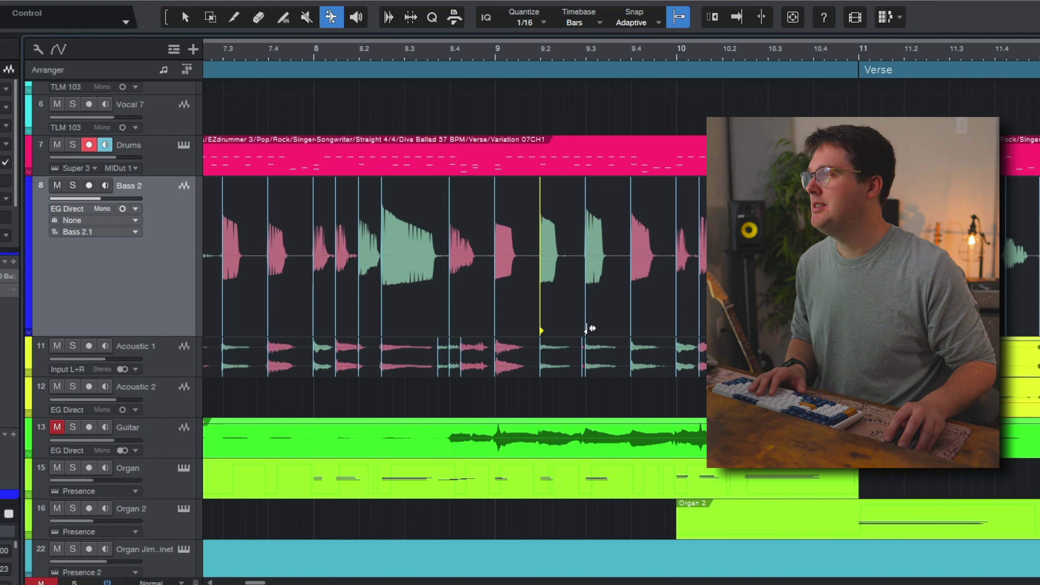
double_click(631, 323)
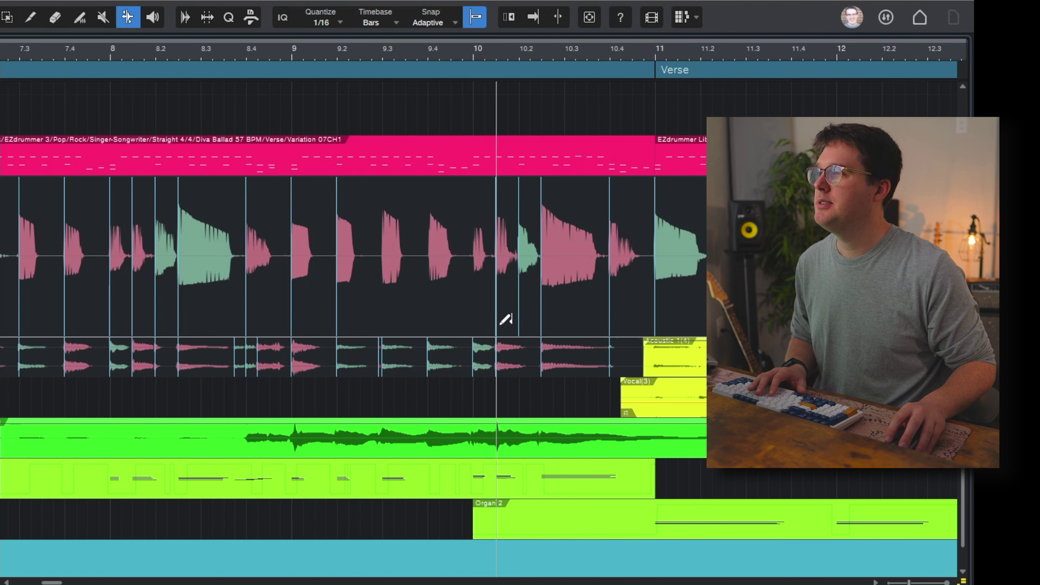
double_click(496, 325)
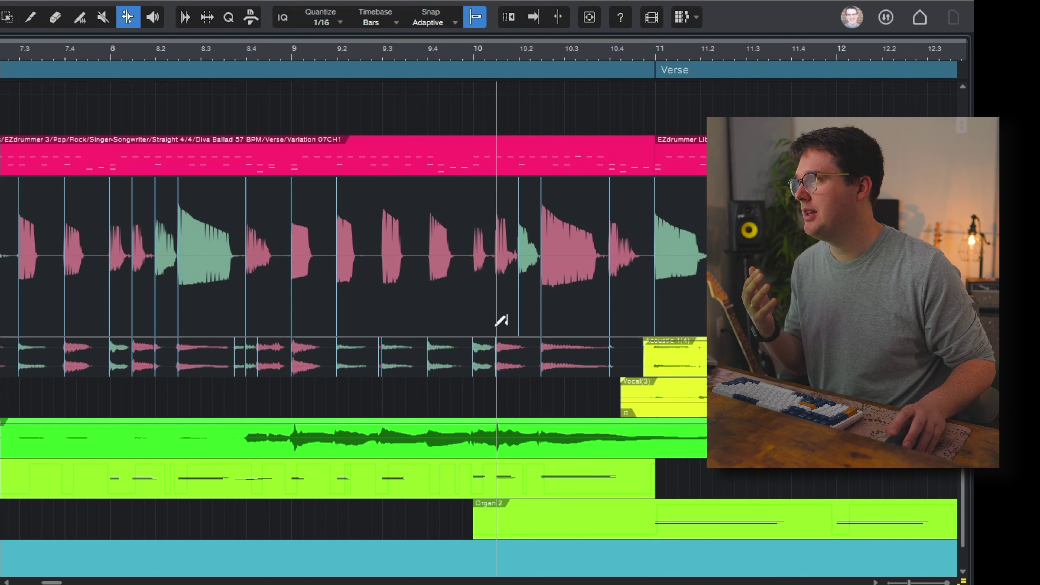
key("w")
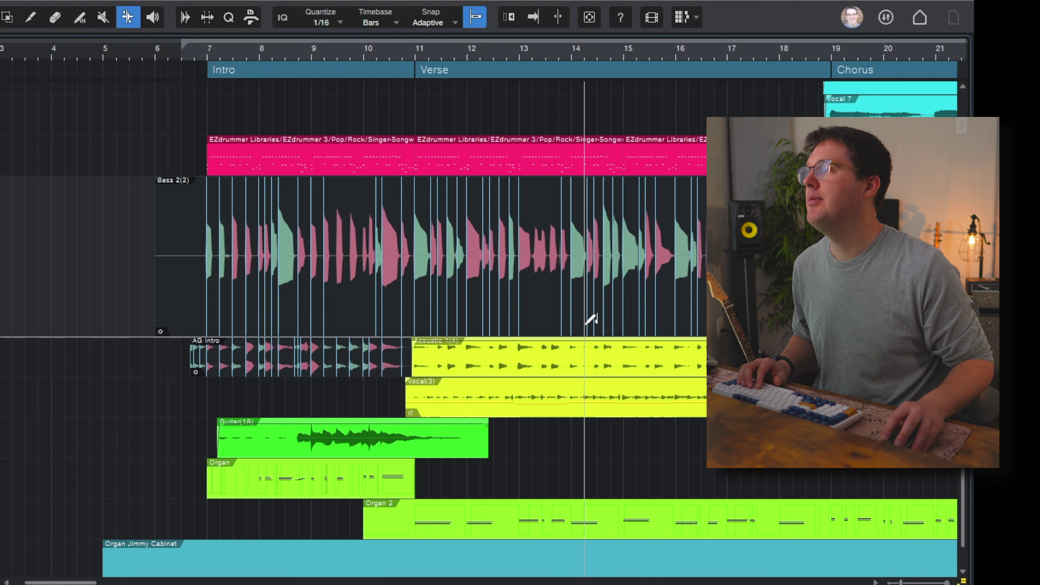
left_click(573, 322)
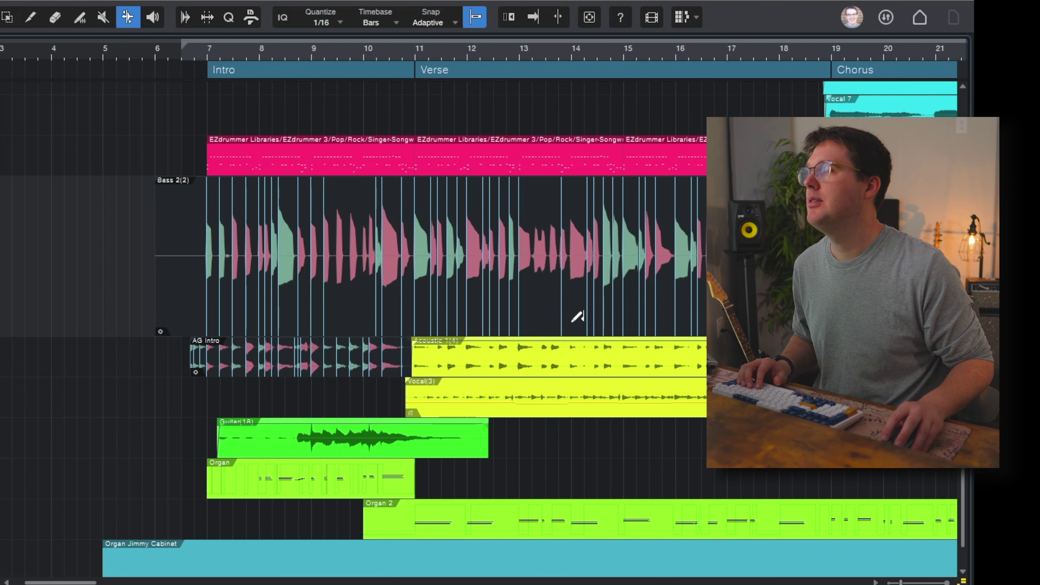
double_click(605, 322)
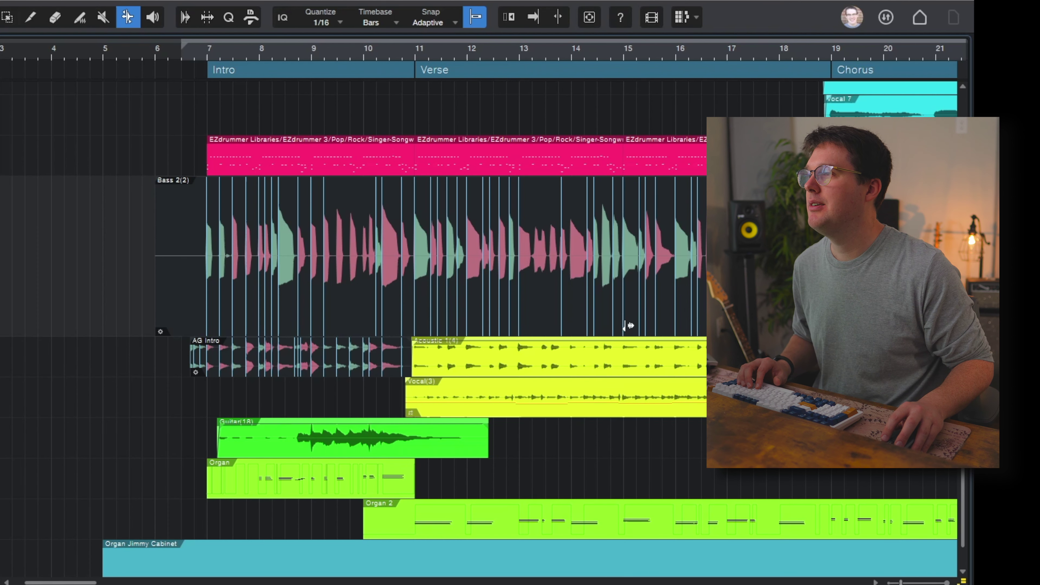
left_click_drag(623, 326, 611, 322)
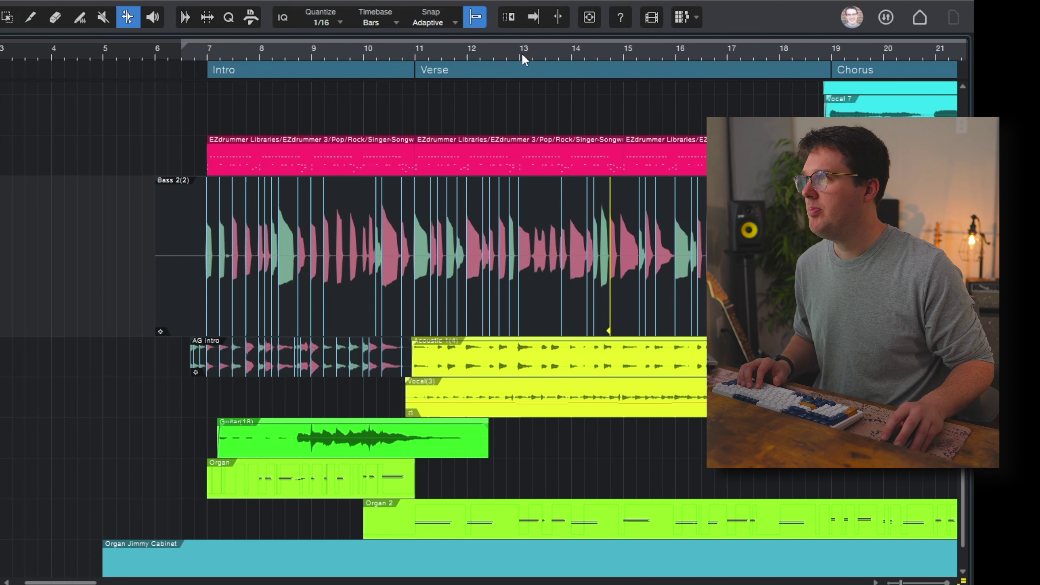
Add three bend markers at bass note starts near bar 13, then view the whole song.
left_click_drag(525, 51, 492, 116)
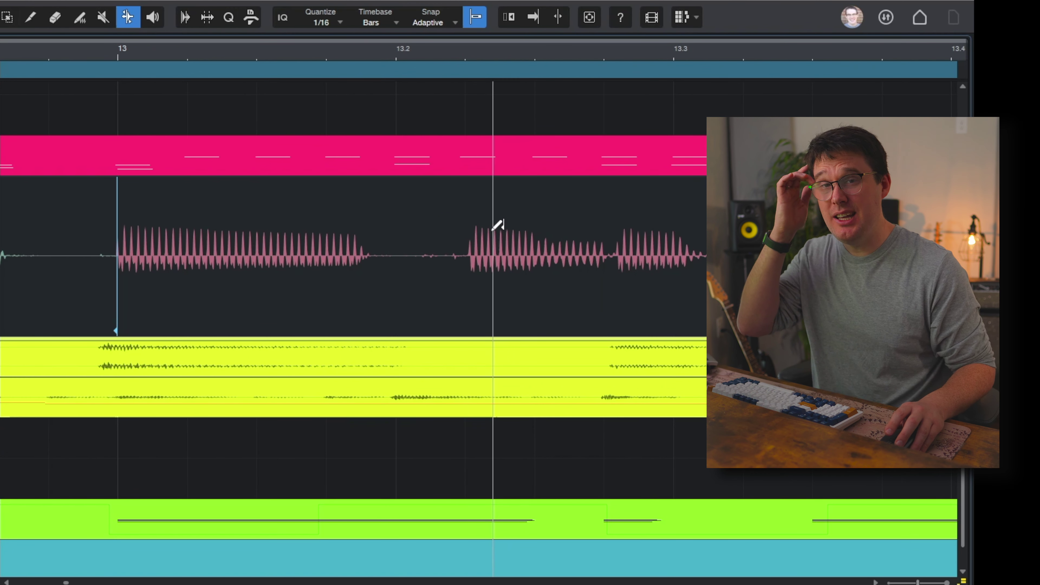
left_click(467, 221)
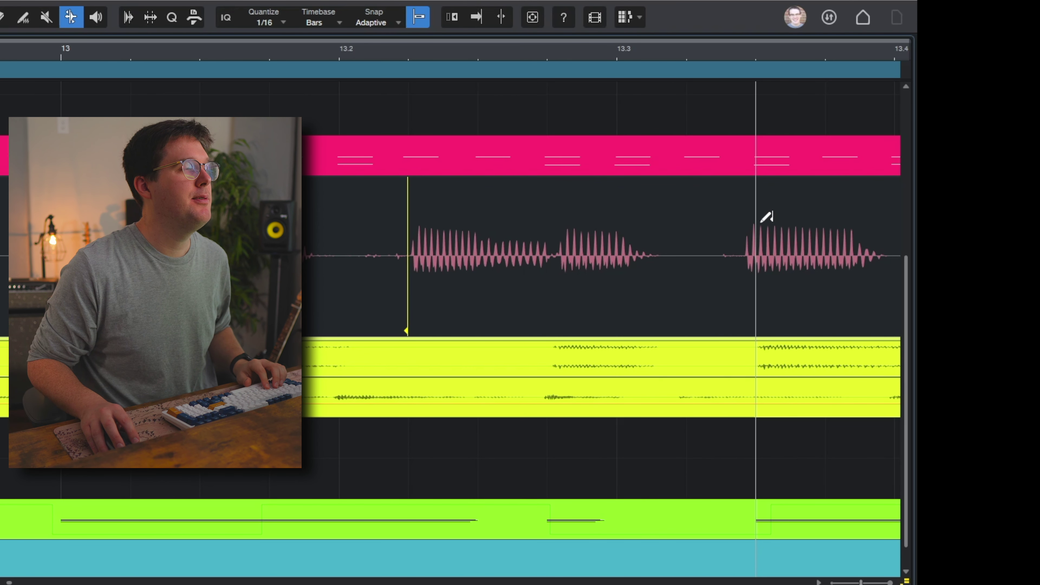
left_click(745, 221)
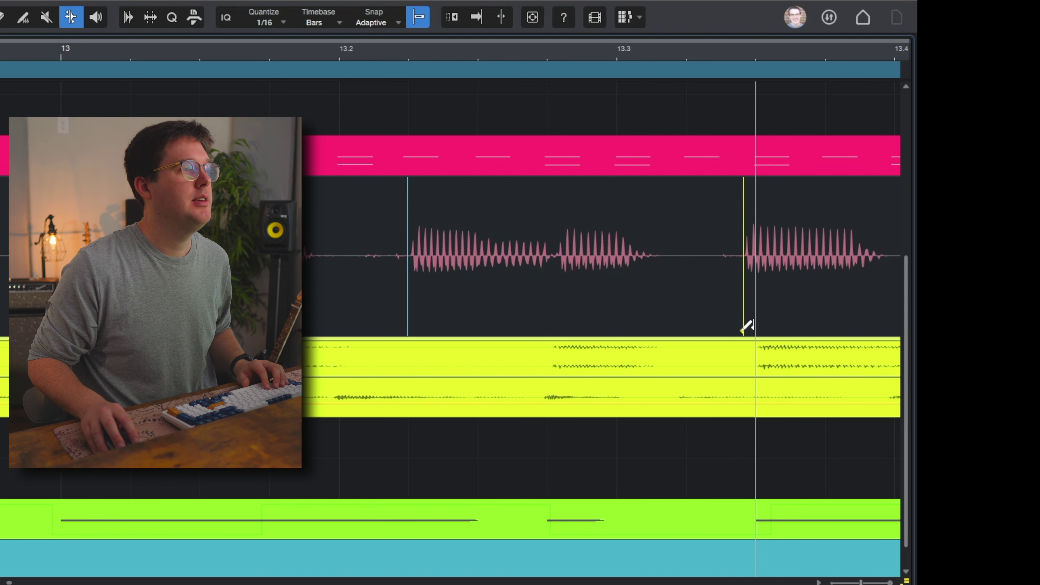
left_click(755, 328)
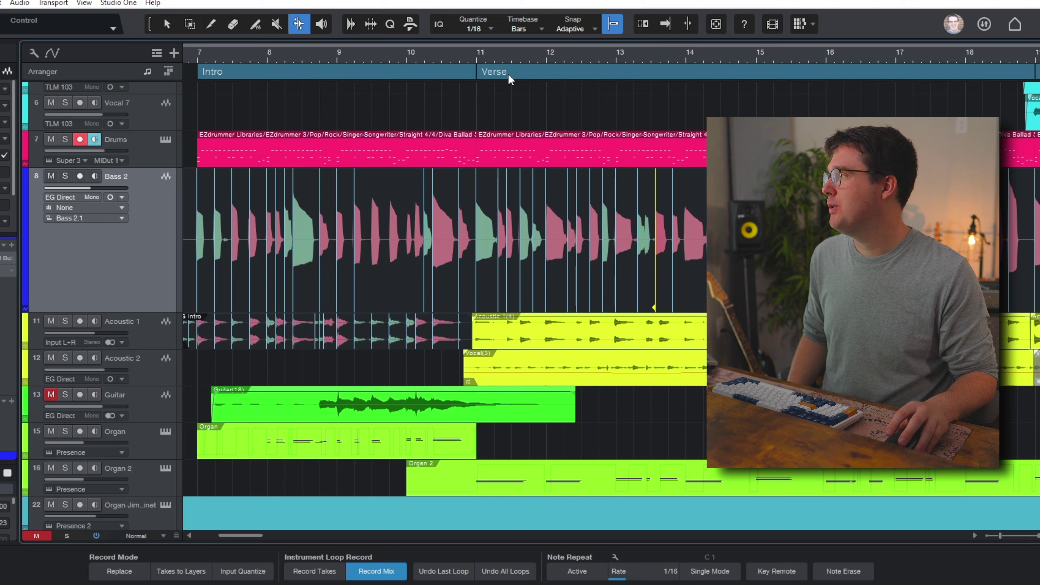
left_click_drag(414, 47, 433, 160)
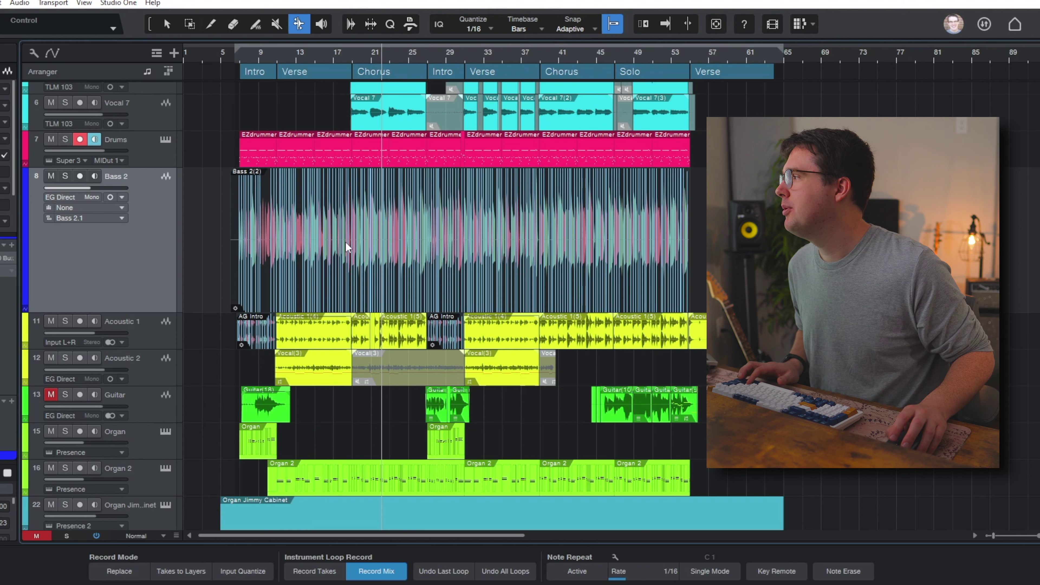
Deselect the AG Intro events and resize the track lanes.
left_click(334, 235)
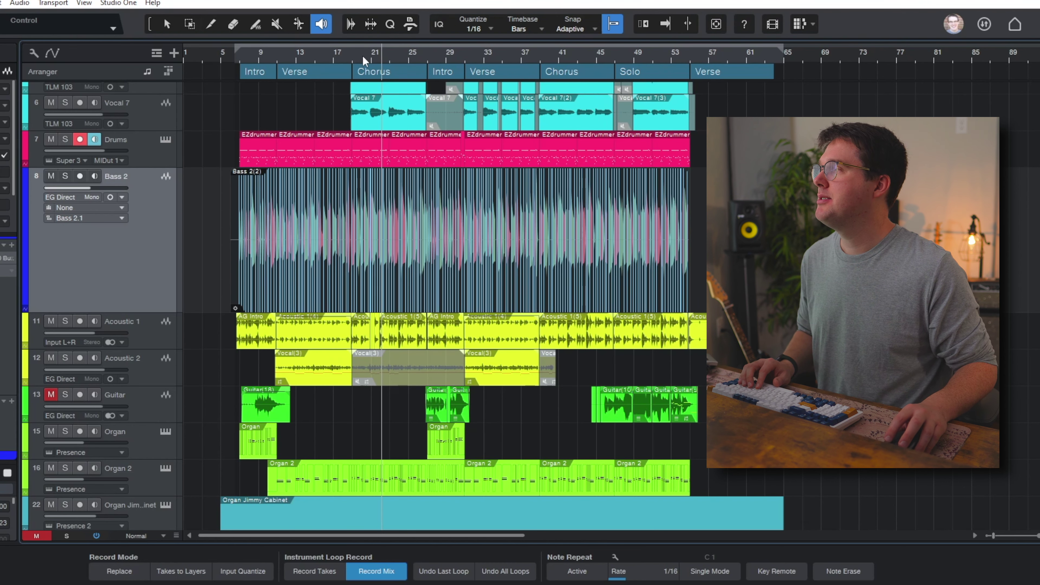
scroll(327, 267, "up", 6)
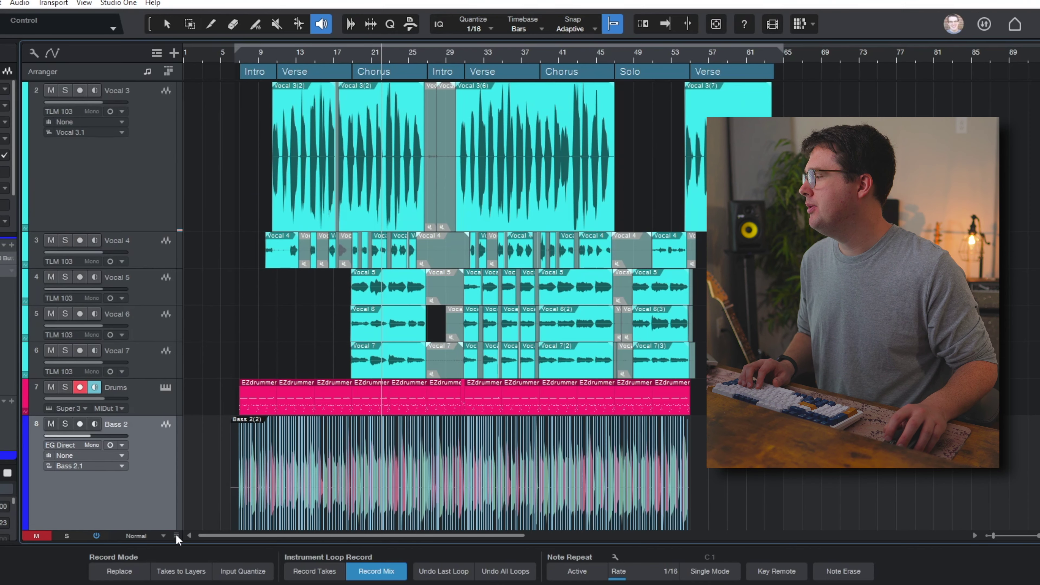
left_click_drag(177, 541, 177, 574)
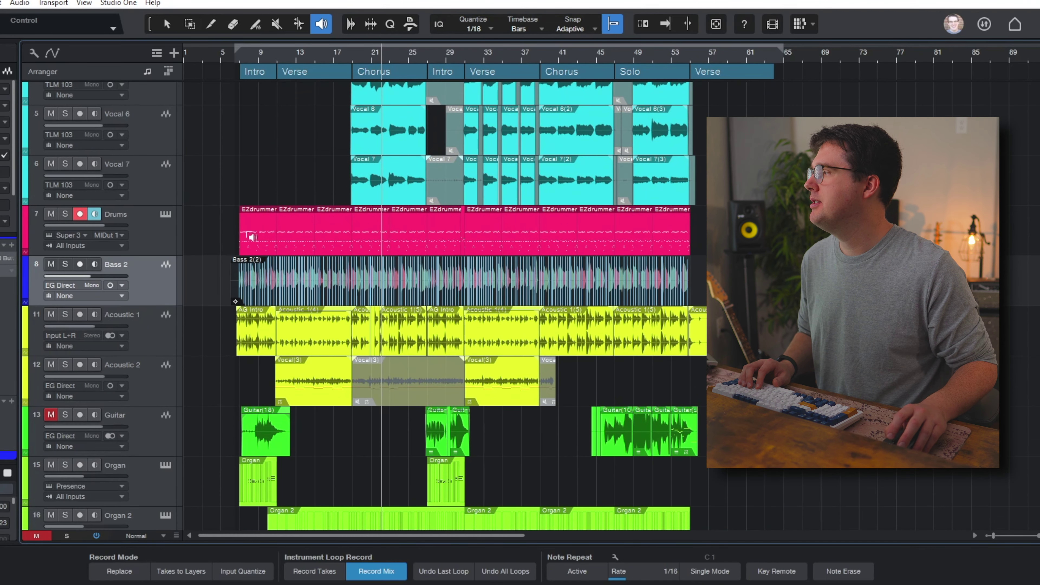
scroll(252, 237, "down", 2)
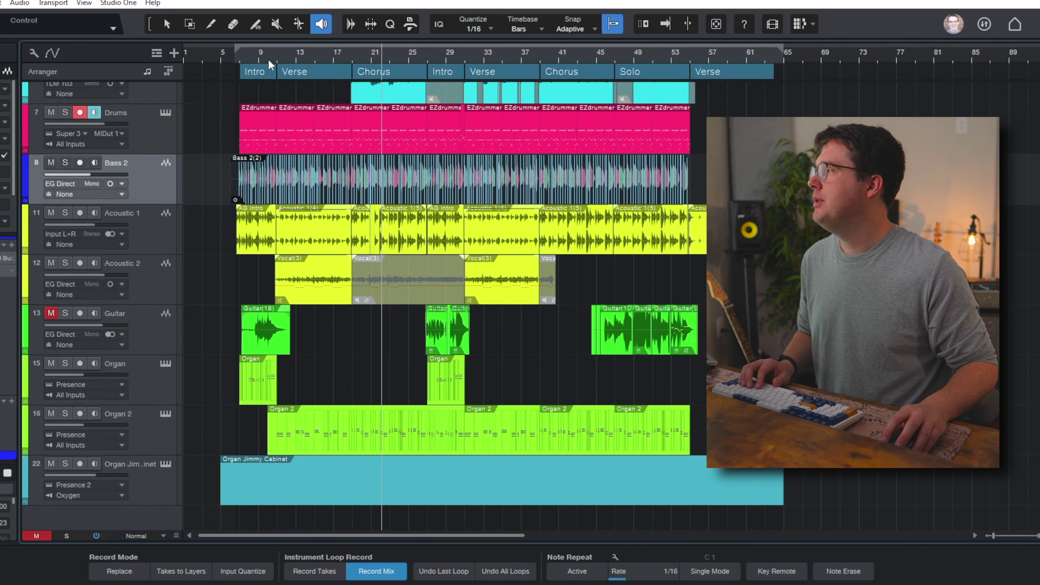
Solo-play Acoustic 1 in the verse around bars 9–16, then zoom back out to the whole song.
left_click_drag(268, 59, 265, 113)
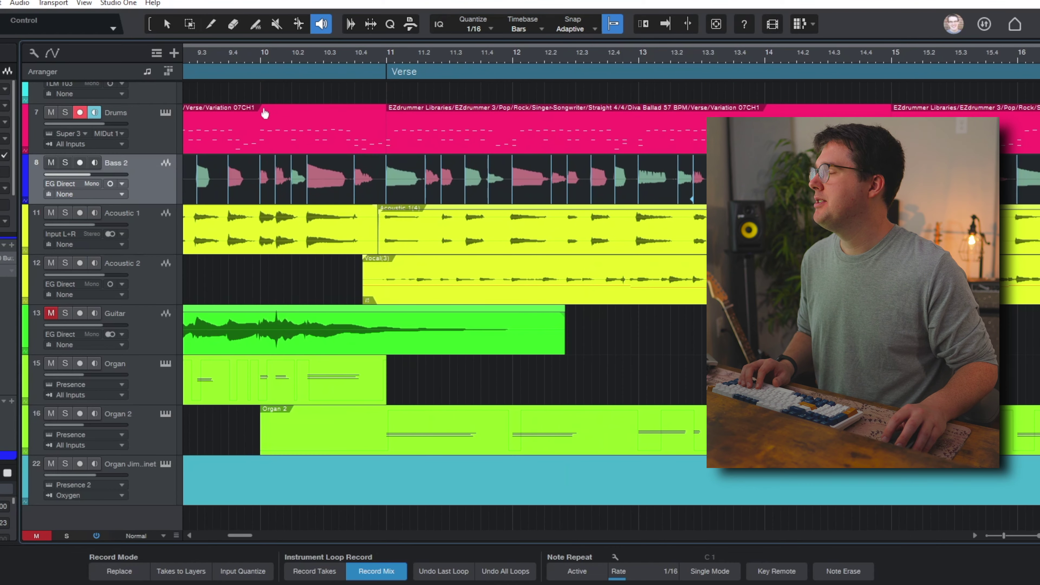
left_click(443, 239)
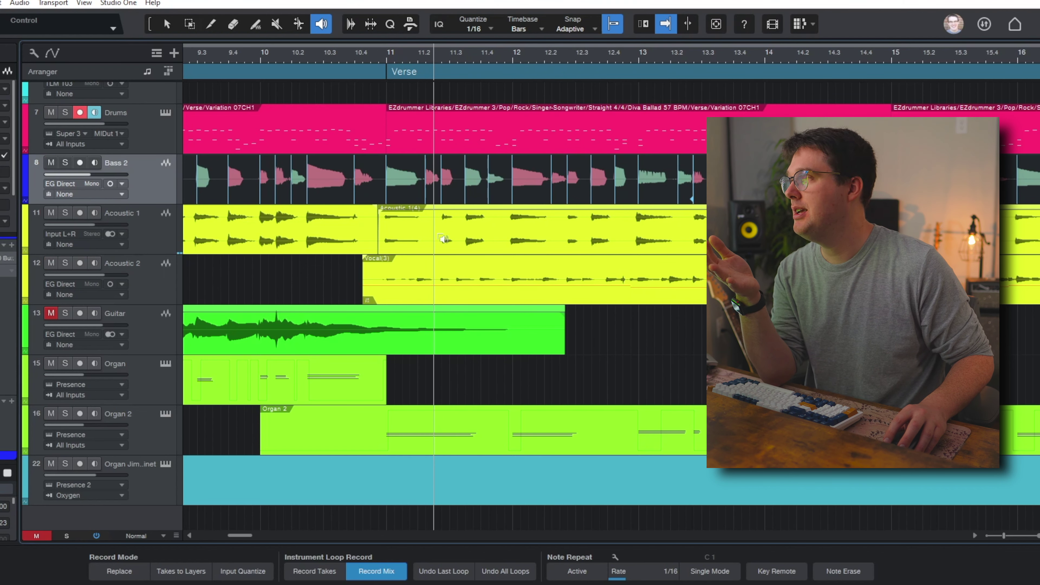
left_click_drag(462, 53, 442, 6)
scroll(582, 318, "up", 5)
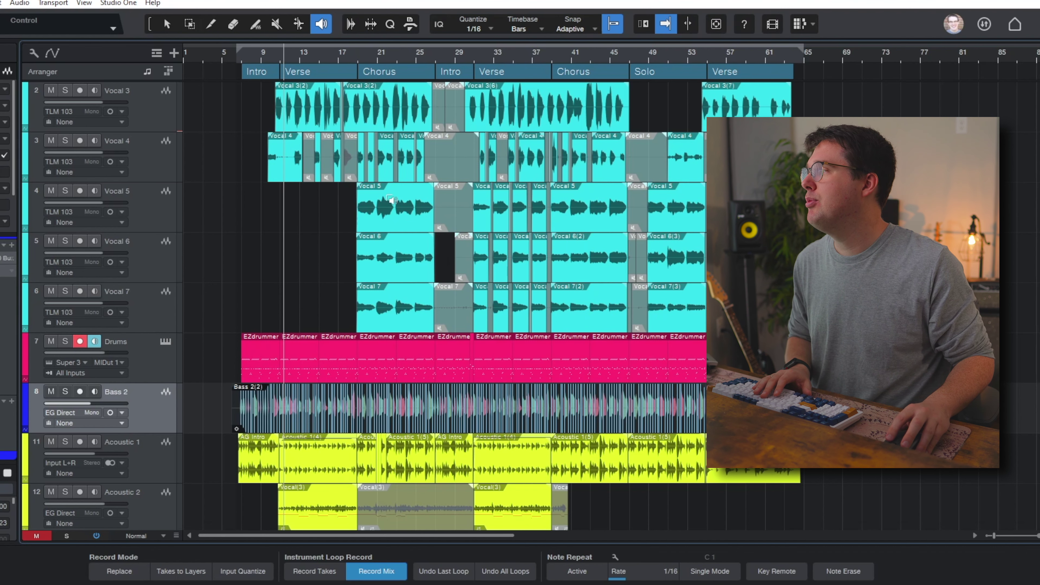
Solo-play Vocal 5, Vocal 6, Vocal 7, Drums, Bass 2, Acoustic 1 and Vocal 4 in turn, then return to the Arrow tool.
left_click(398, 209)
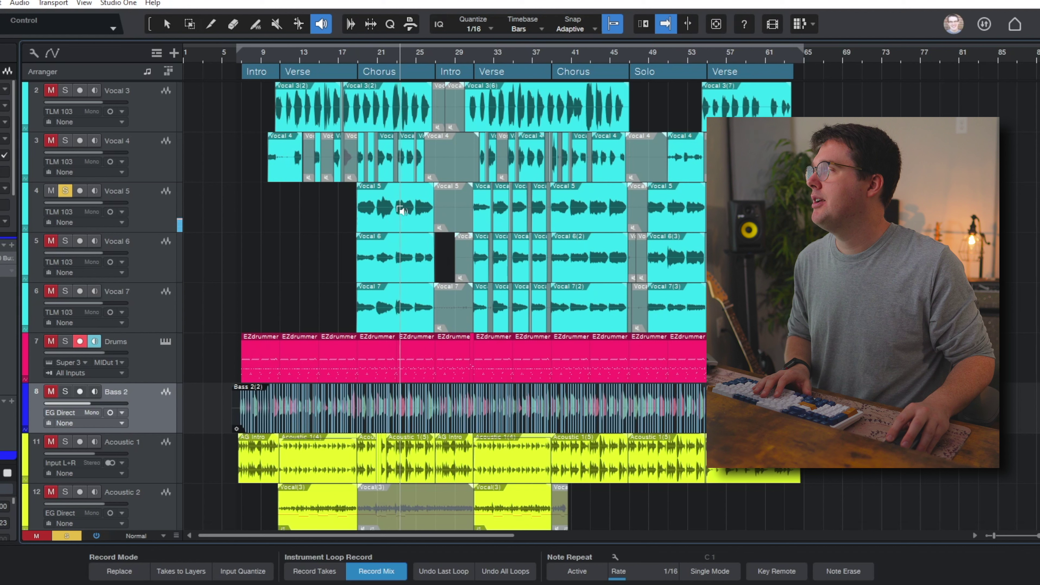
left_click(378, 259)
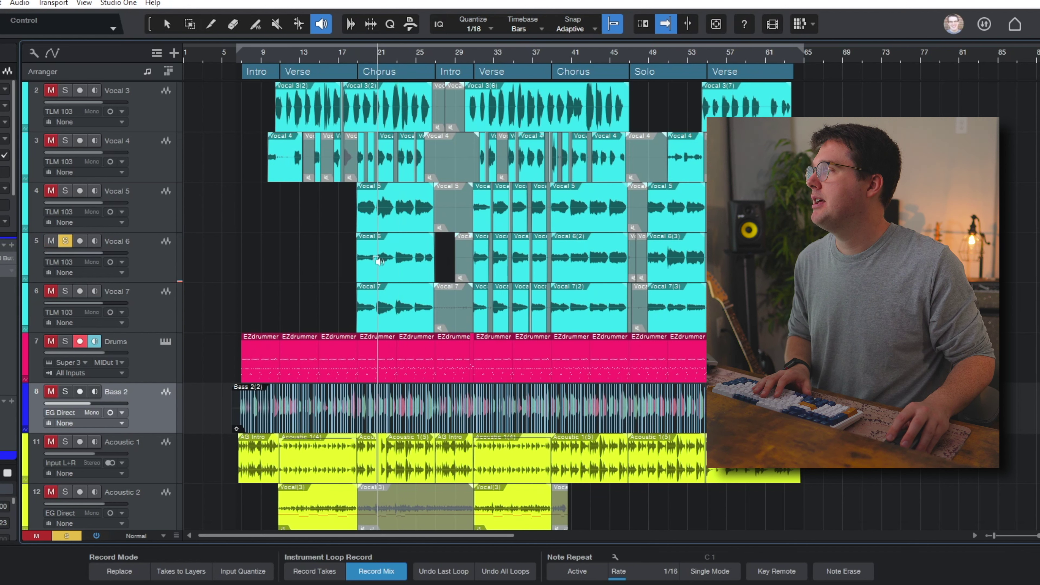
left_click(422, 313)
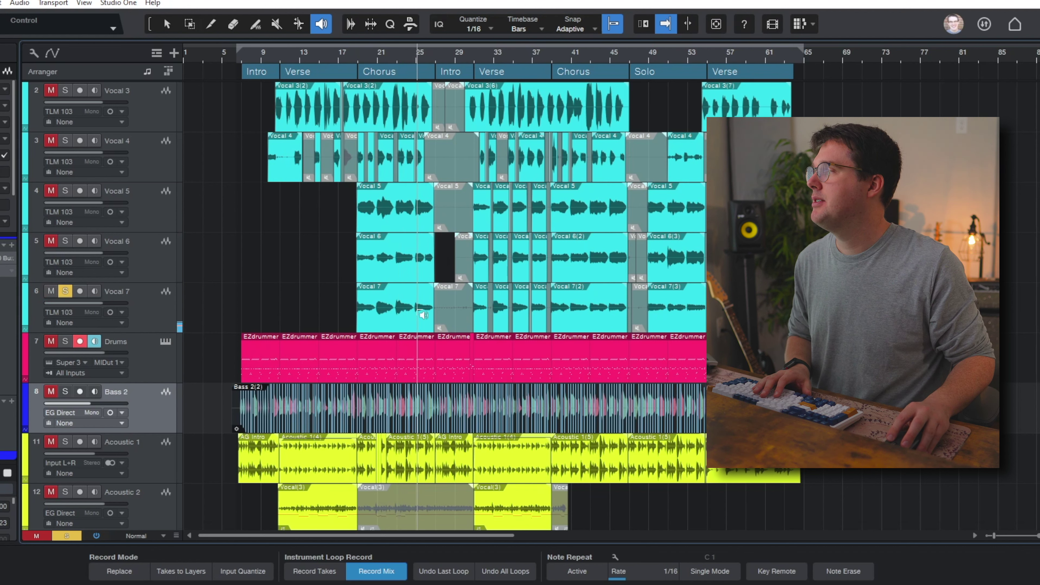
left_click(424, 361)
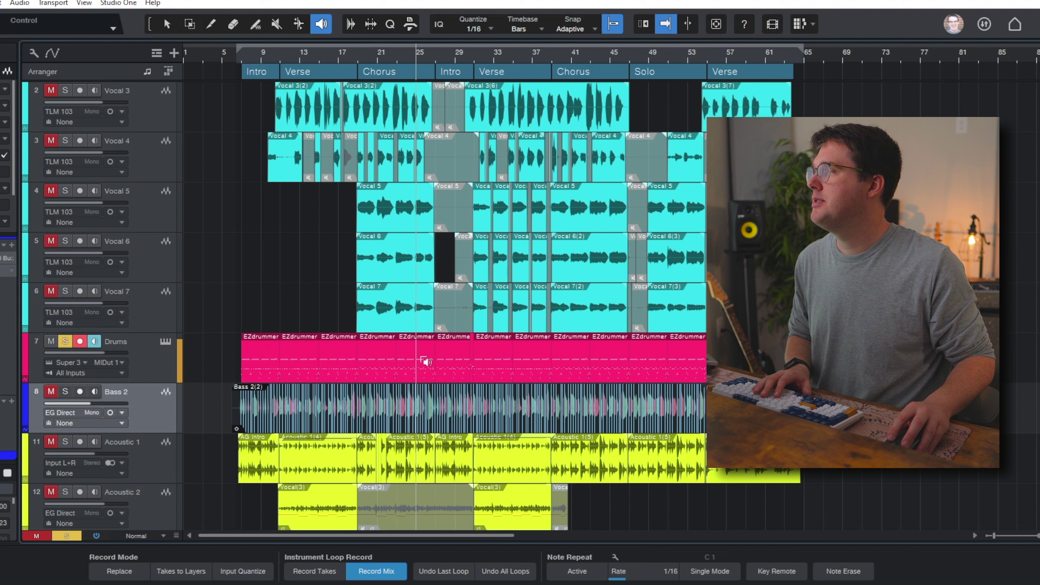
left_click(433, 419)
left_click(542, 456)
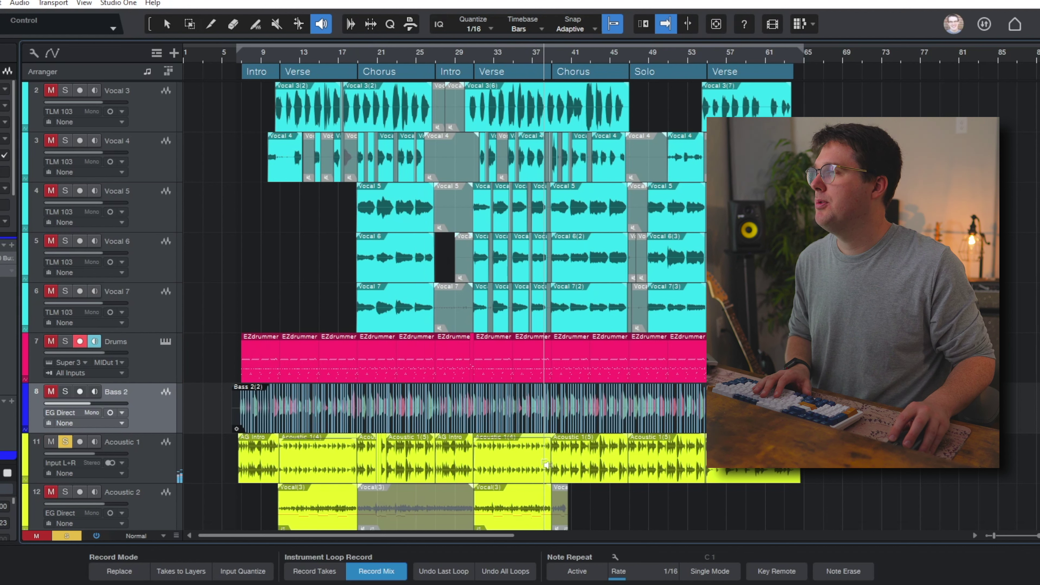
left_click(696, 174)
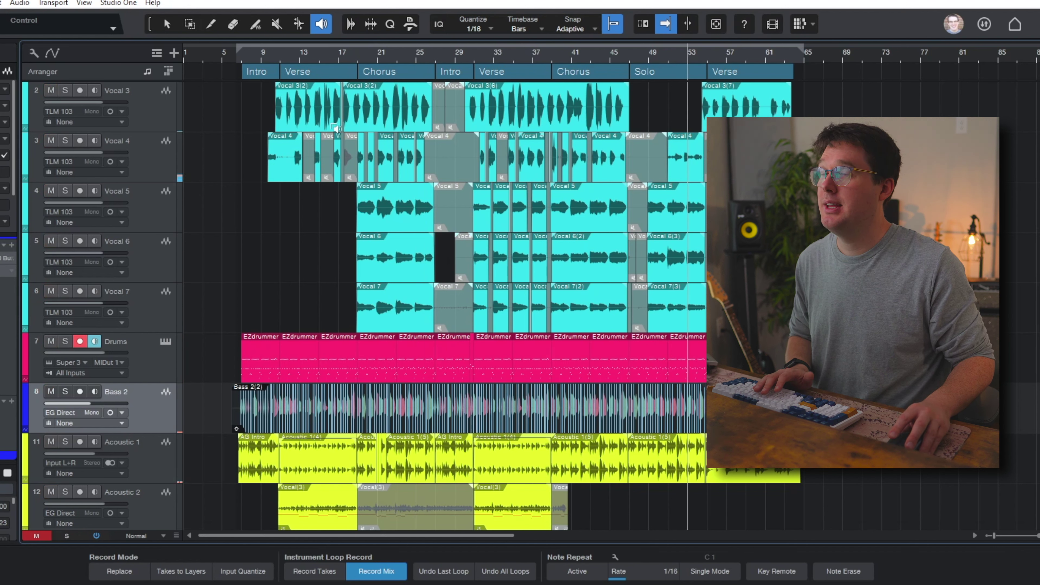
key("1")
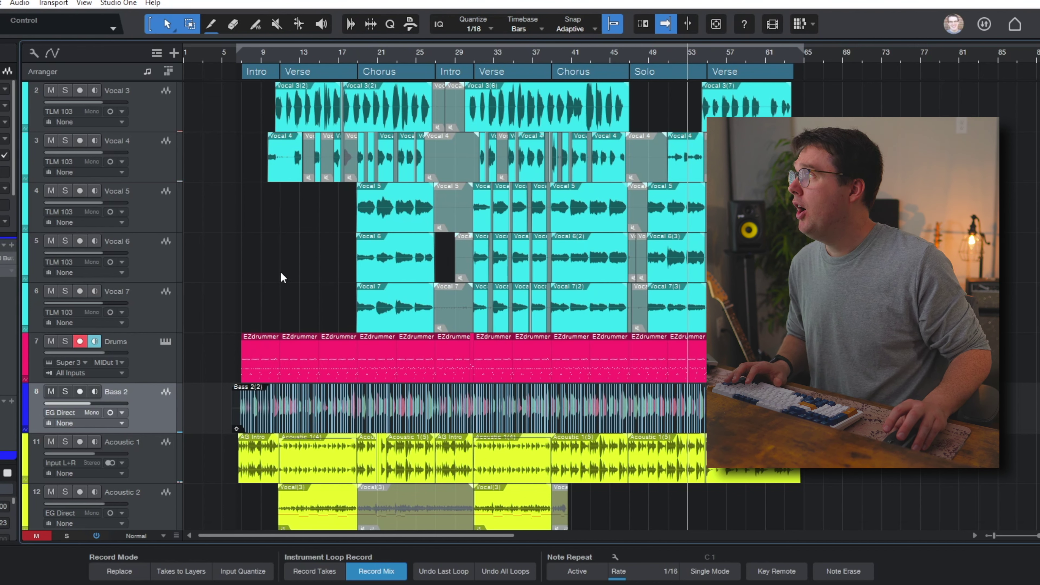